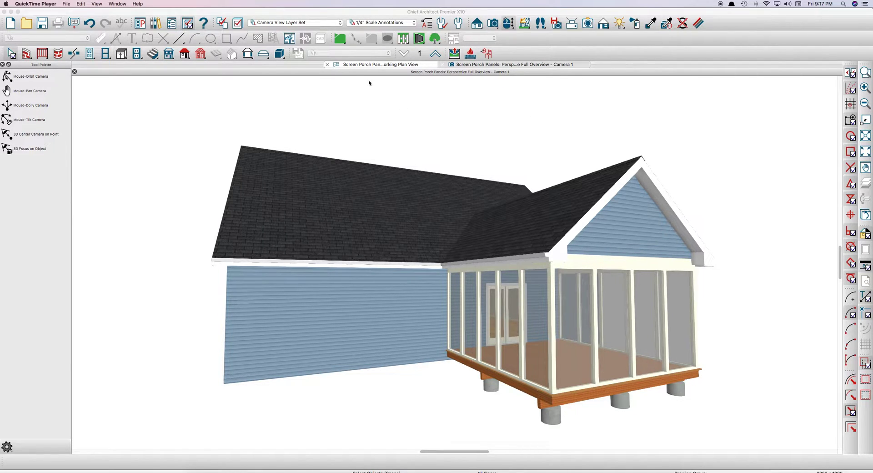
In the working plan view, turn off the flat ceiling over the screened porch room
left_click(370, 65)
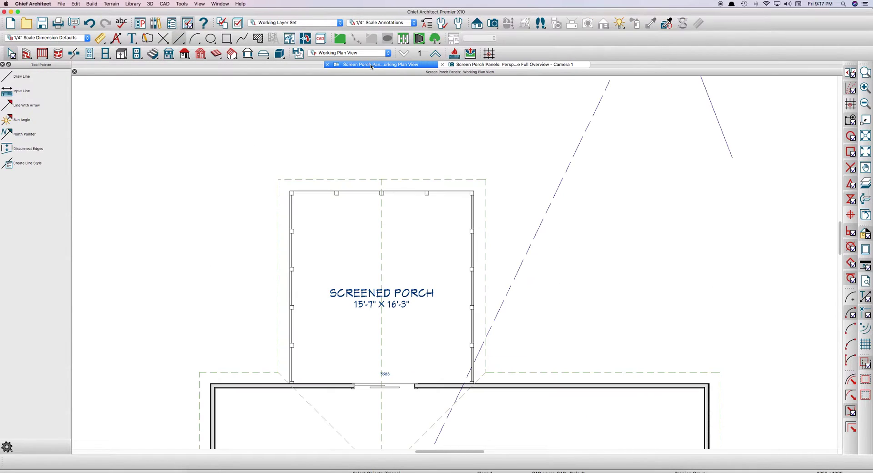
left_click(427, 230)
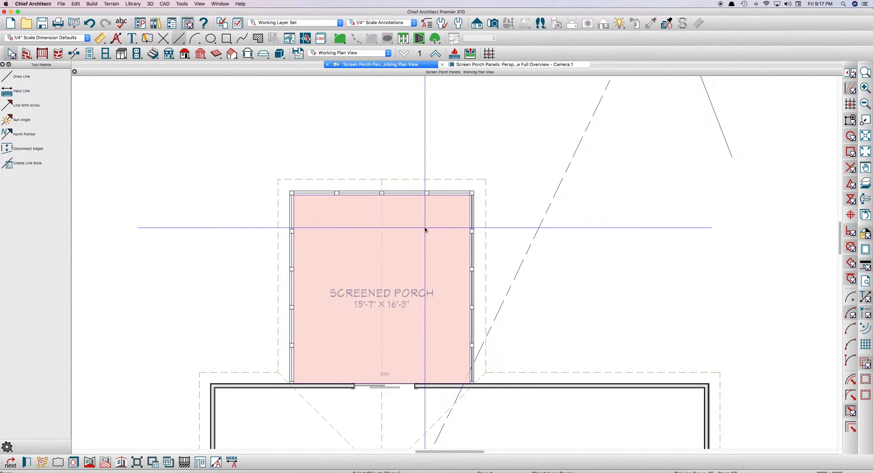
double_click(426, 230)
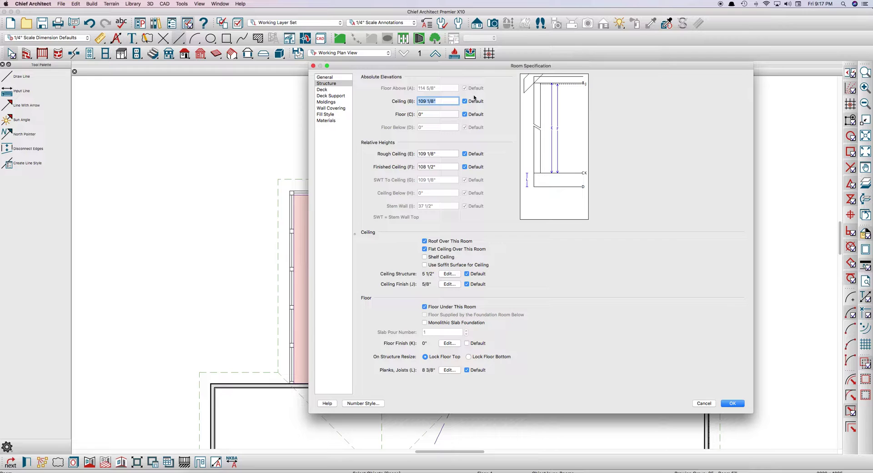
left_click(425, 249)
left_click(734, 403)
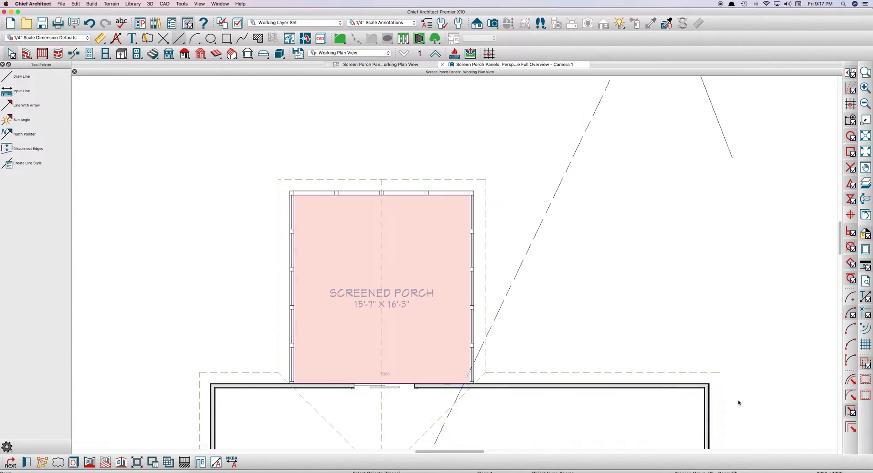
Turn off Auto Rebuild Attic Walls in the General Wall defaults
left_click(517, 65)
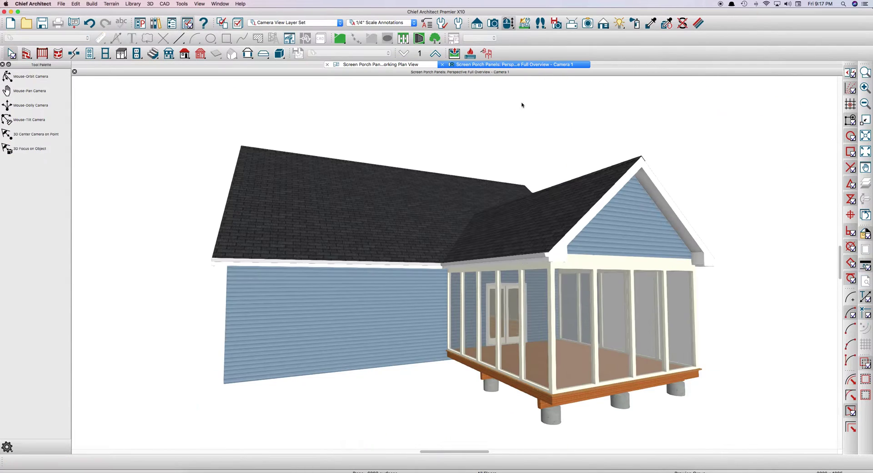
mouse_move(585, 318)
left_mouse_down()
mouse_move(591, 302)
mouse_move(589, 327)
left_mouse_up()
middle_click_drag(589, 327, 591, 319)
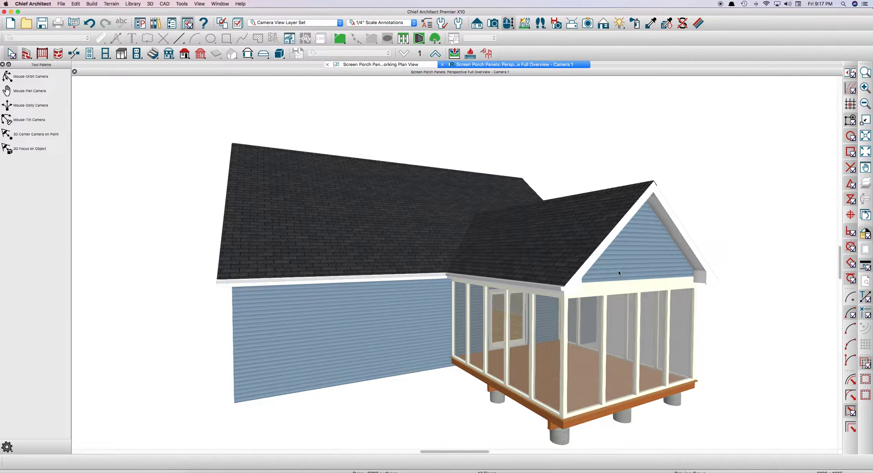
key("d")
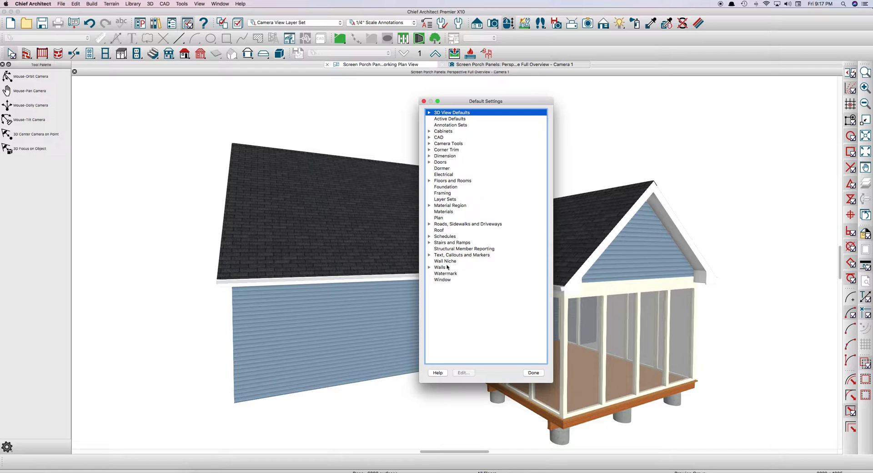
double_click(447, 267)
double_click(461, 273)
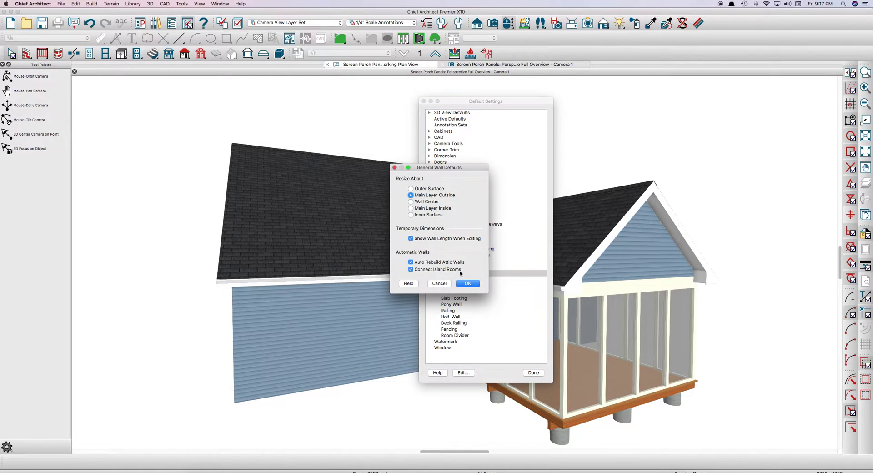
left_click(426, 263)
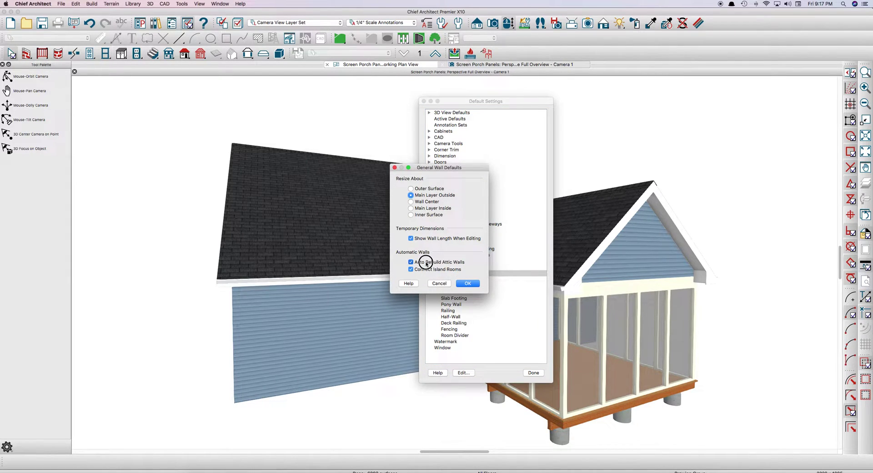
left_click(468, 284)
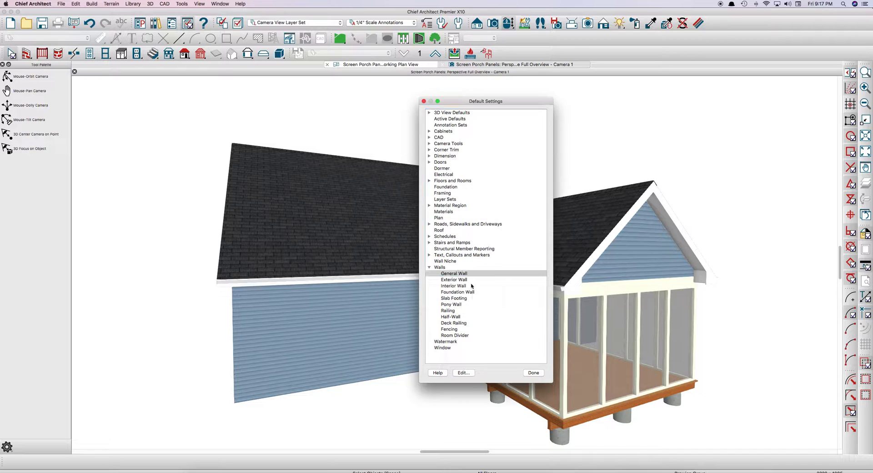
left_click(531, 376)
Delete the attic wall filling the screened porch's front gable in the perspective view
left_click(639, 262)
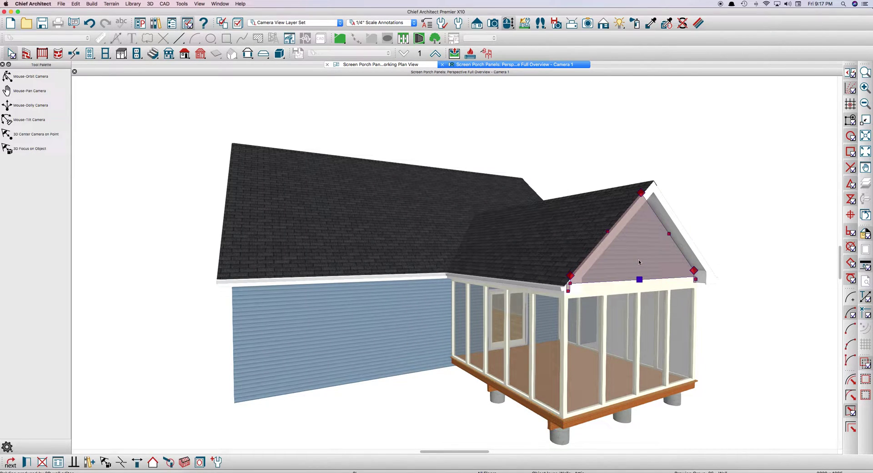
key("Delete")
key("o")
left_click_drag(643, 278, 477, 260)
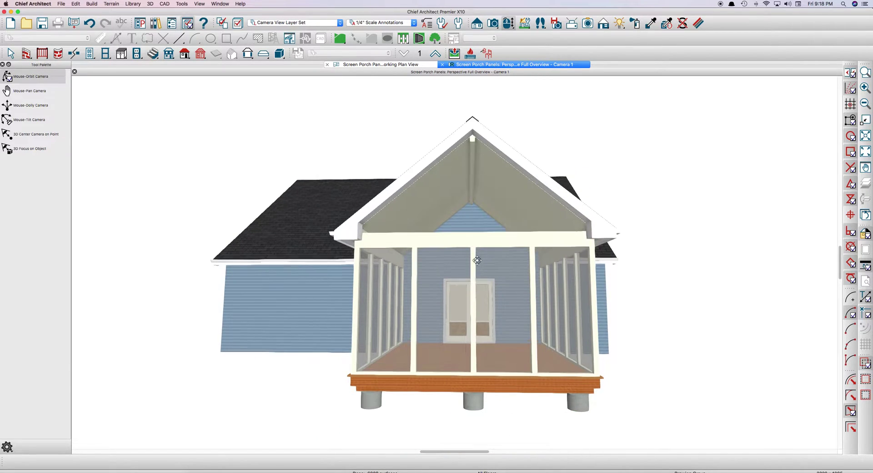
Check the ridge width and depth in the porch roof planes' structure settings, and examine the open gable from the front
left_click_drag(472, 179, 468, 204)
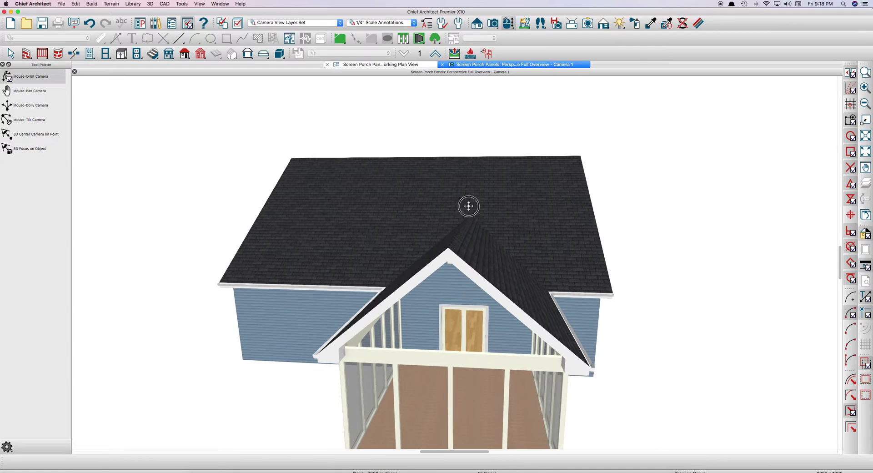
key("space")
left_click(477, 256)
double_click(478, 258)
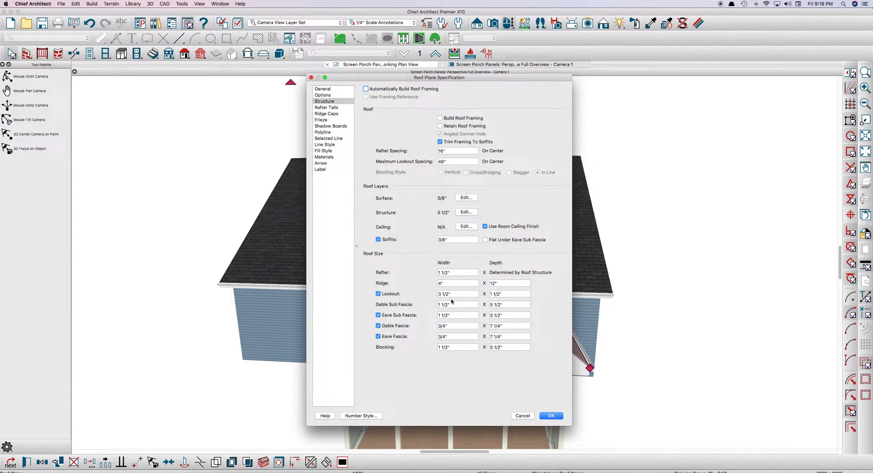
left_click(453, 283)
left_click(492, 282)
key("Return")
double_click(427, 265)
key("Escape")
key("Escape")
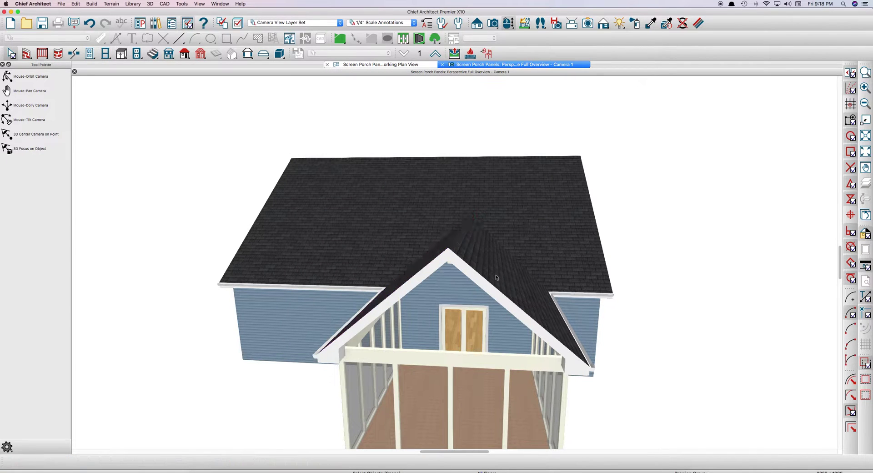
key("o")
left_click_drag(501, 272, 507, 253)
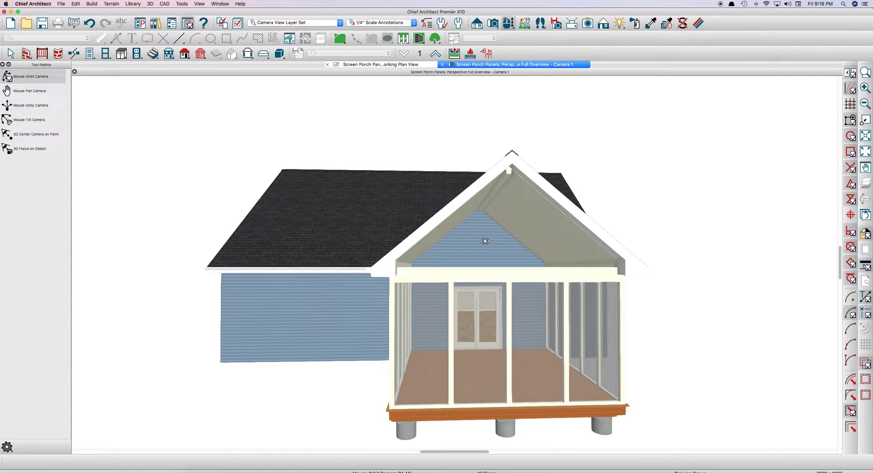
left_click_drag(478, 245, 494, 243)
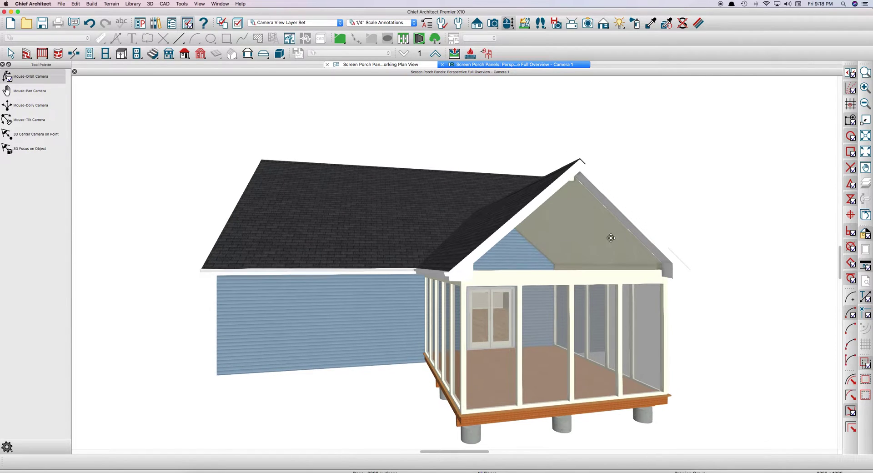
On floor 1 of the plan, draw a horizontal CAD line and align it with the centre of the porch's front wall
left_click(400, 64)
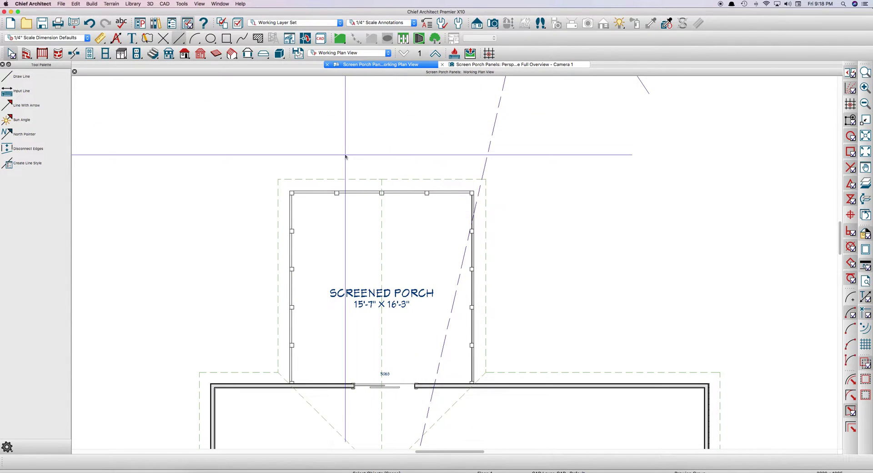
key("/")
left_click_drag(332, 208, 623, 207)
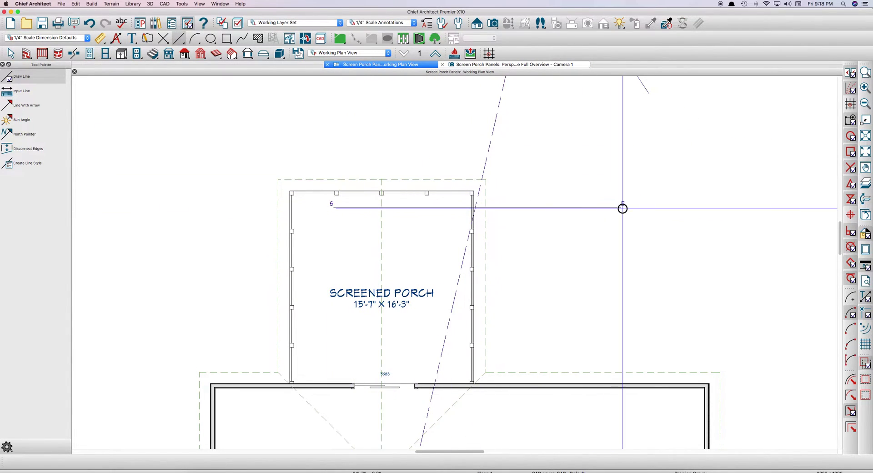
key("space")
left_click(560, 208)
scroll(356, 211, "up", 1)
scroll(356, 211, "up", 1)
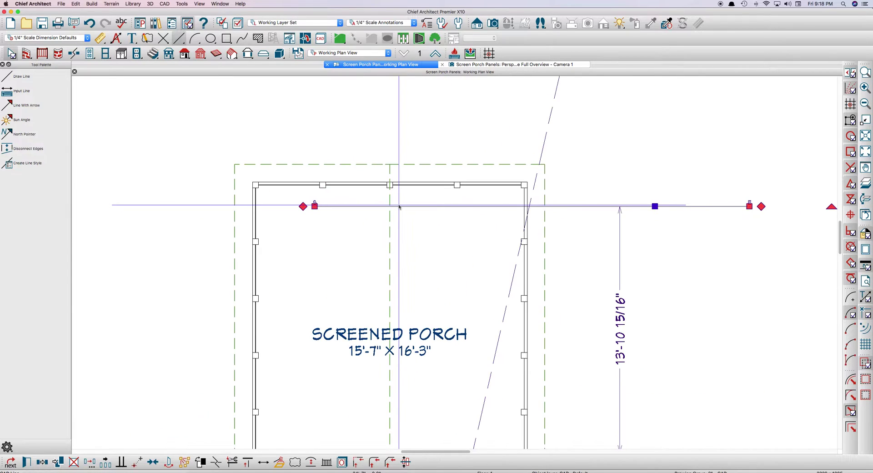
left_click_drag(399, 207, 372, 185)
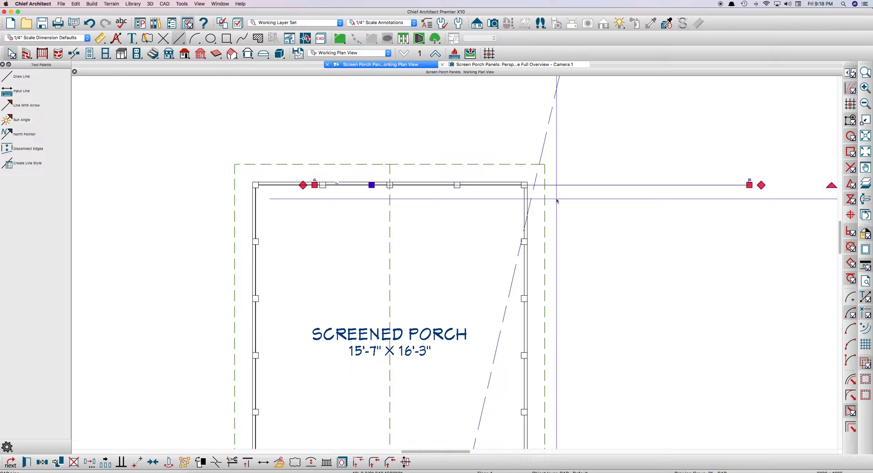
Transfer the horizontal line from floor 1 to the attic floor, pasting it in the same position
left_click(435, 54)
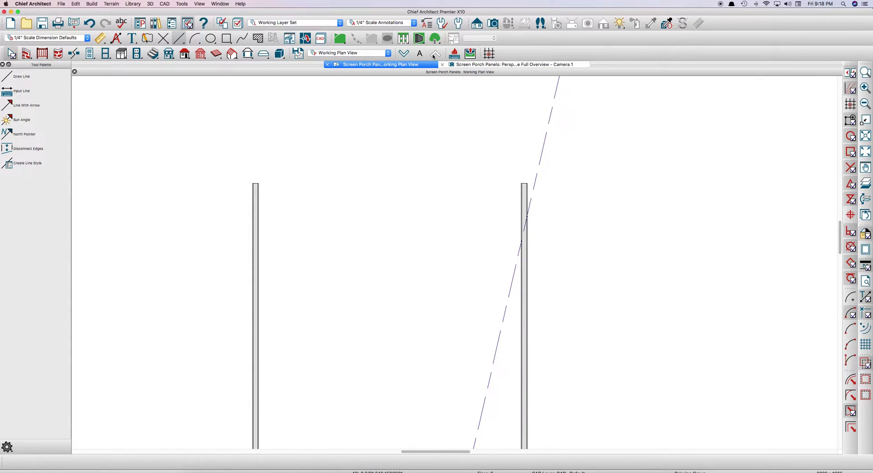
key("super+alt+v")
key("Escape")
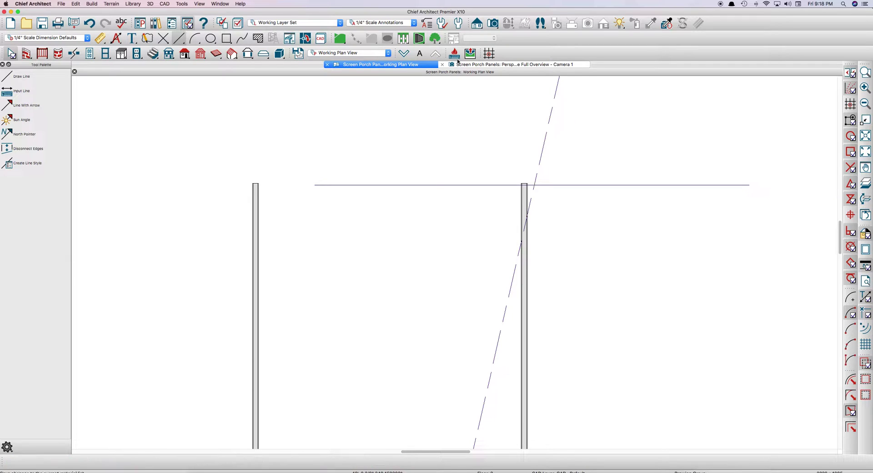
On floor 1, draw a vertical CAD line along the porch's ridge centreline, crossing the front wall
scroll(437, 143, "down", 1)
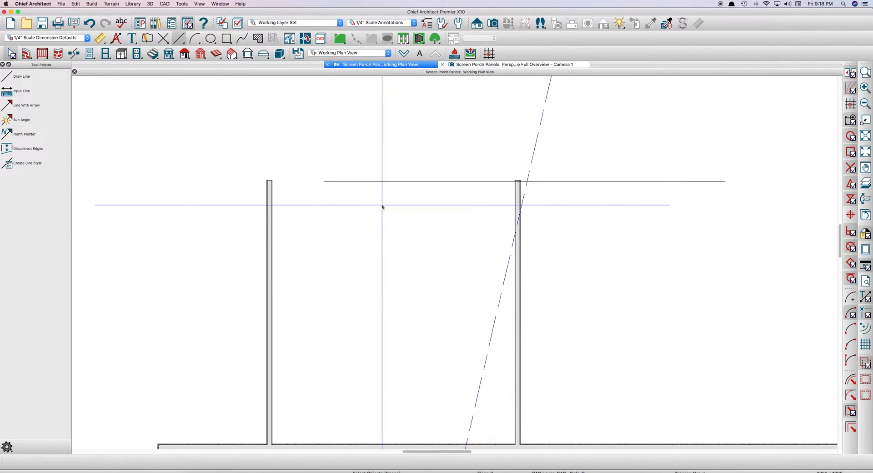
left_click(403, 54)
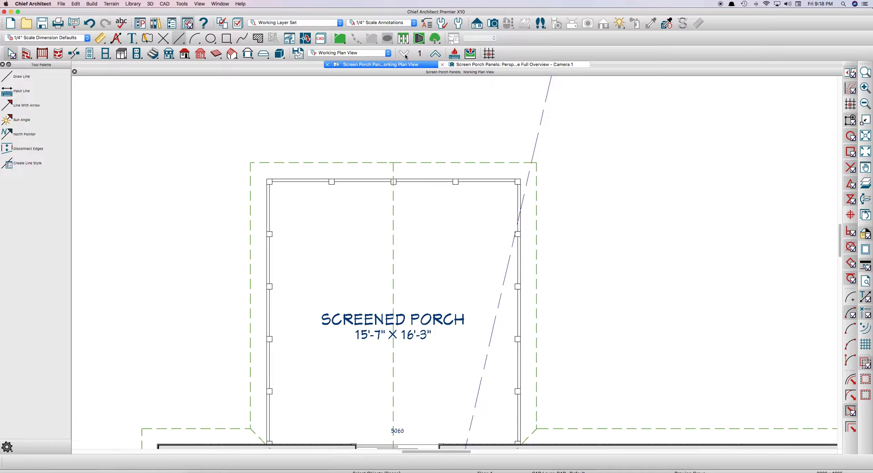
key("l")
mouse_move(398, 230)
left_mouse_down()
mouse_move(392, 103)
mouse_move(395, 130)
left_mouse_up()
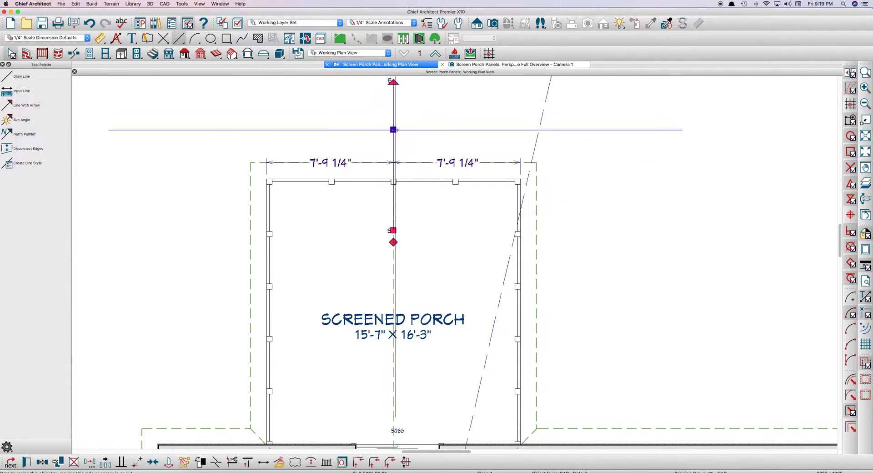
Cut the vertical centreline from floor 1 and paste it in the same position on the attic floor
key("Delete")
key("space")
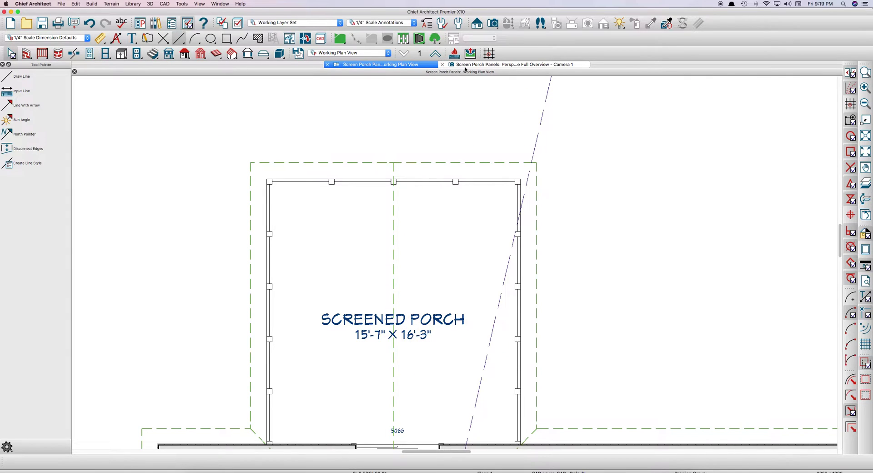
left_click(435, 54)
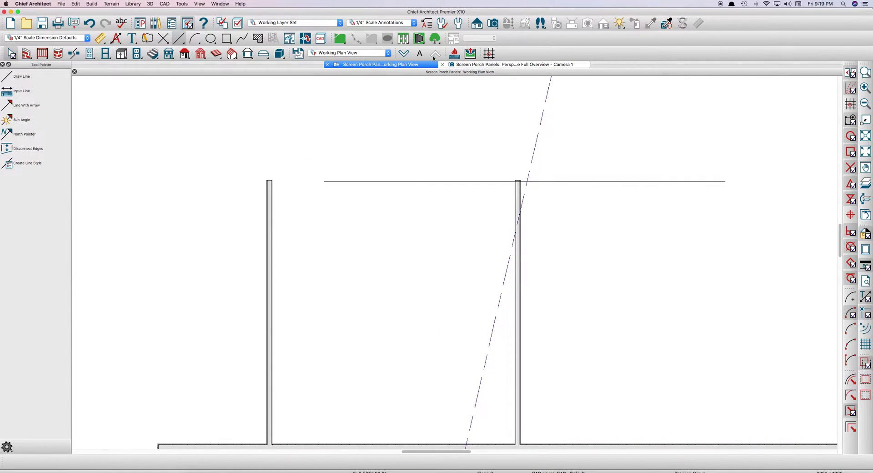
key("alt+super+v")
key("Escape")
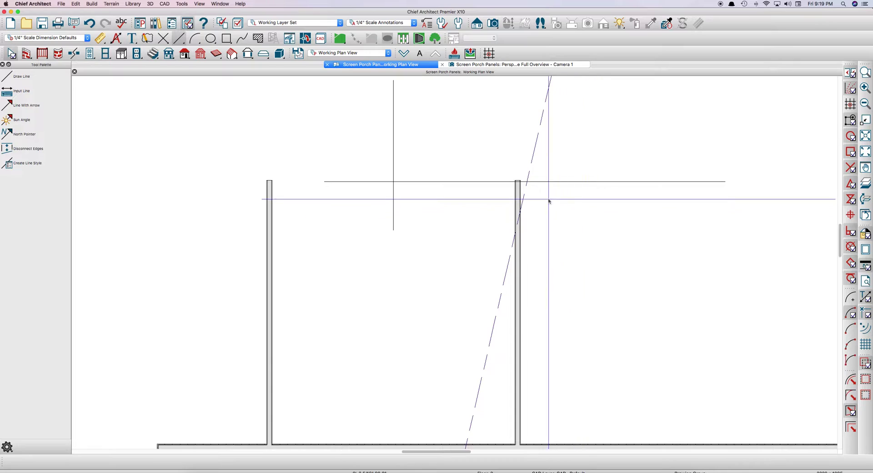
Extend the horizontal line's left end past the porch's left attic wall, and check the vertical line's centring between the walls
left_click(437, 181)
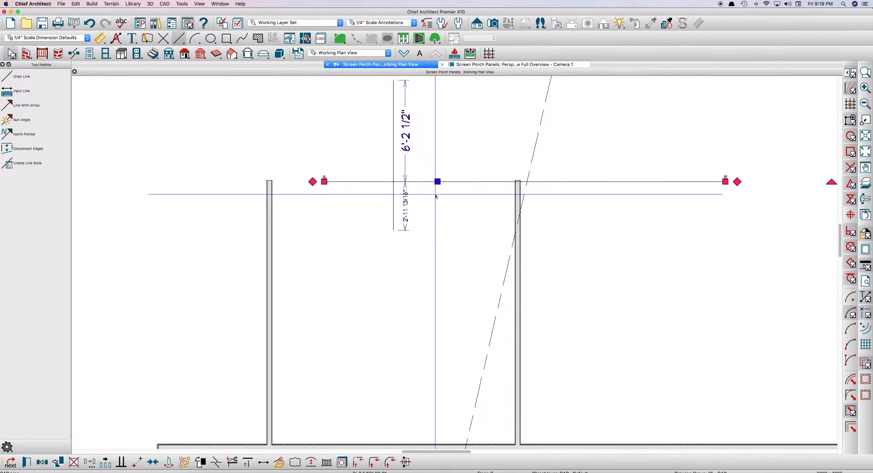
left_click_drag(324, 182, 209, 181)
left_click(399, 205)
left_click(394, 211)
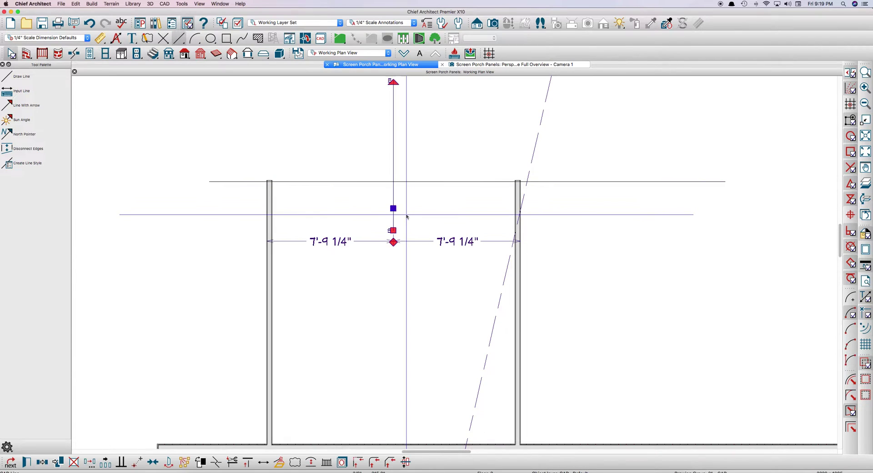
left_click(419, 211)
Turn on the reference display beneath the attic plan and inspect the porch's front wall against the horizontal line
scroll(470, 185, "down", 2)
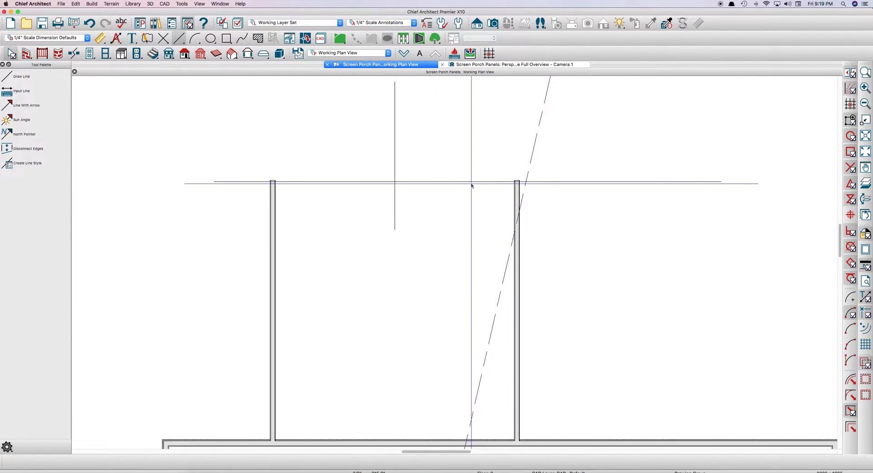
left_click(461, 248)
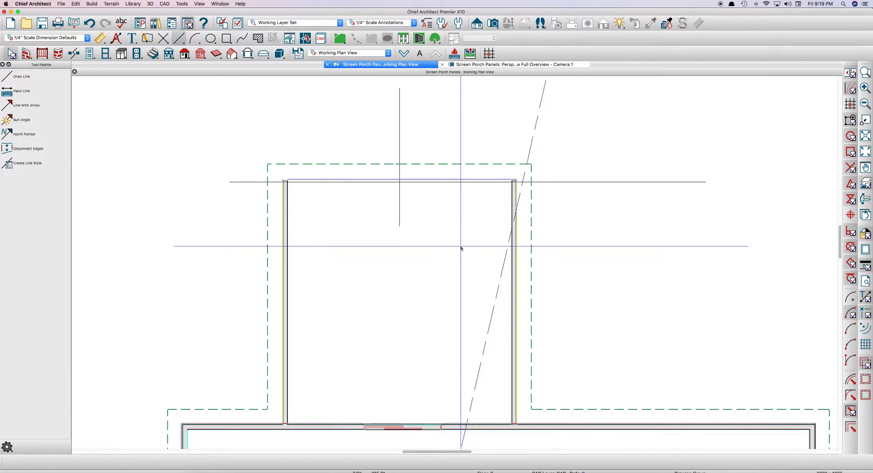
scroll(418, 151, "up", 2)
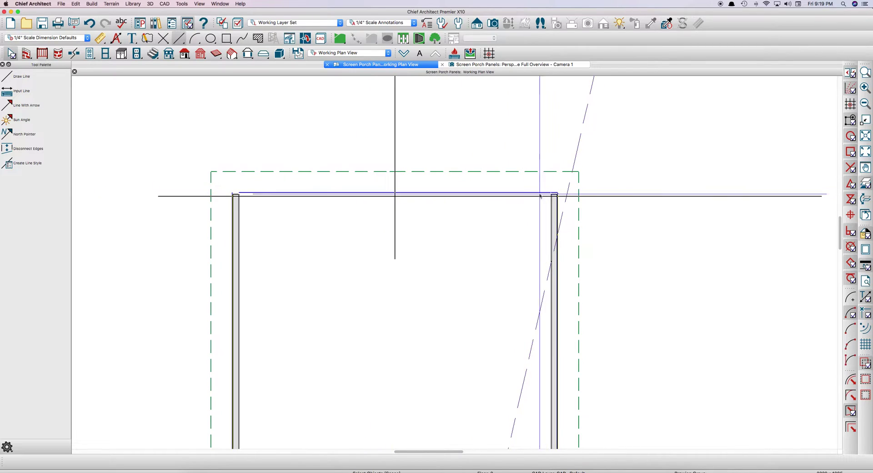
scroll(598, 202, "down", 1)
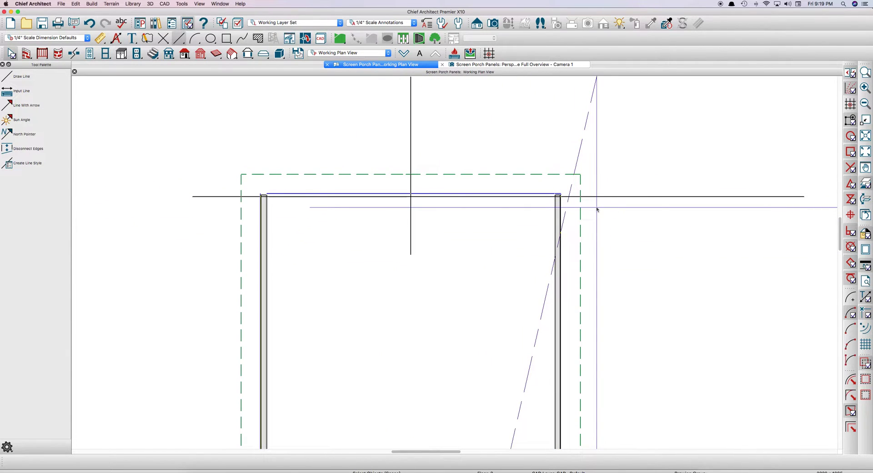
scroll(523, 231, "down", 1)
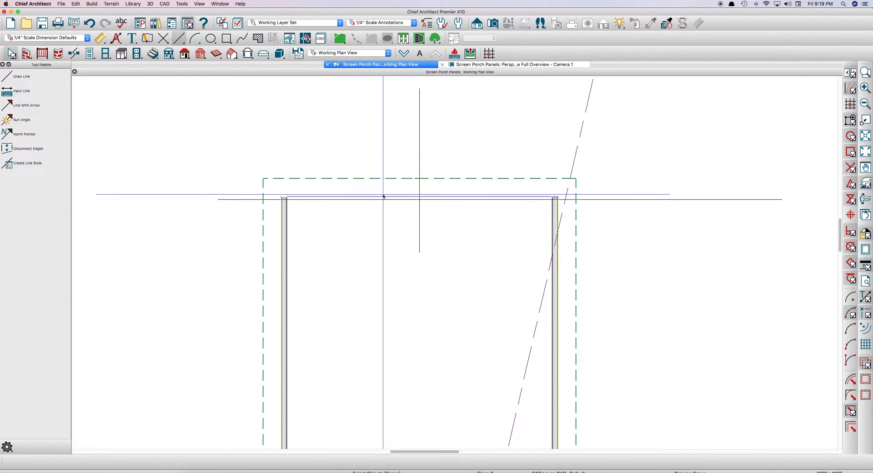
Create a cross section/elevation view that starts just outside the porch's front wall and faces back towards the house
key("s")
key("e")
scroll(386, 190, "up", 5)
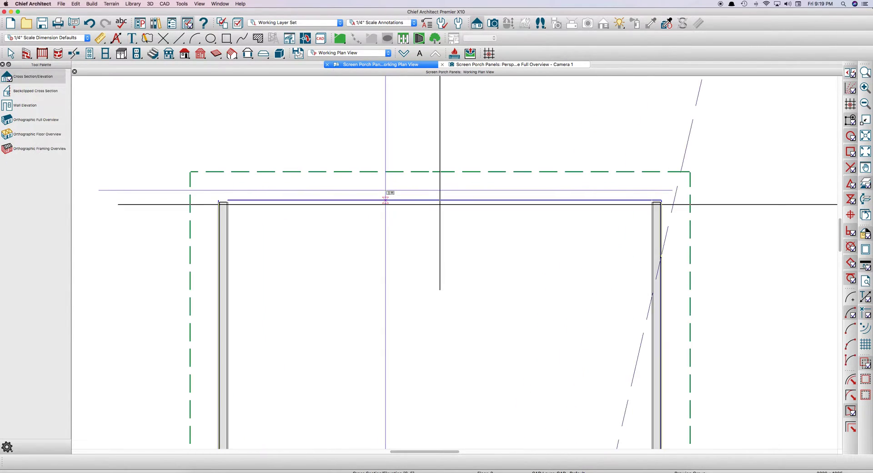
scroll(386, 191, "up", 1)
left_click_drag(389, 187, 390, 229)
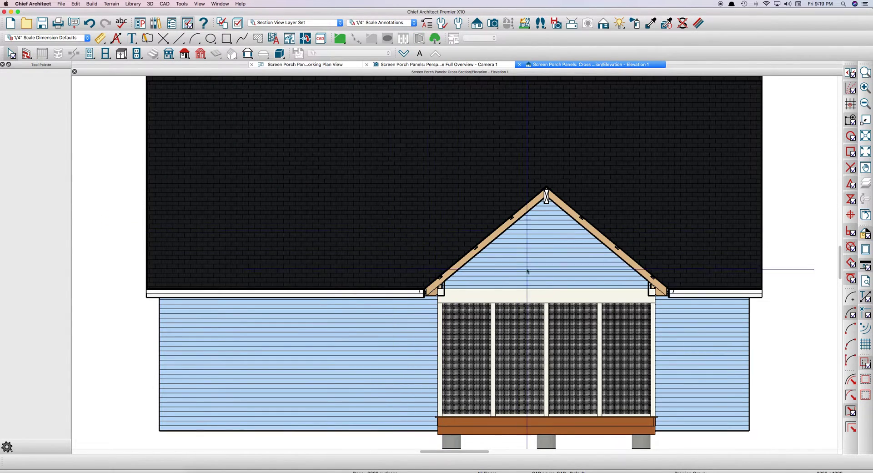
Turn off line weights in the section view and examine the porch gable's rafters and ridge beam
scroll(509, 263, "down", 1)
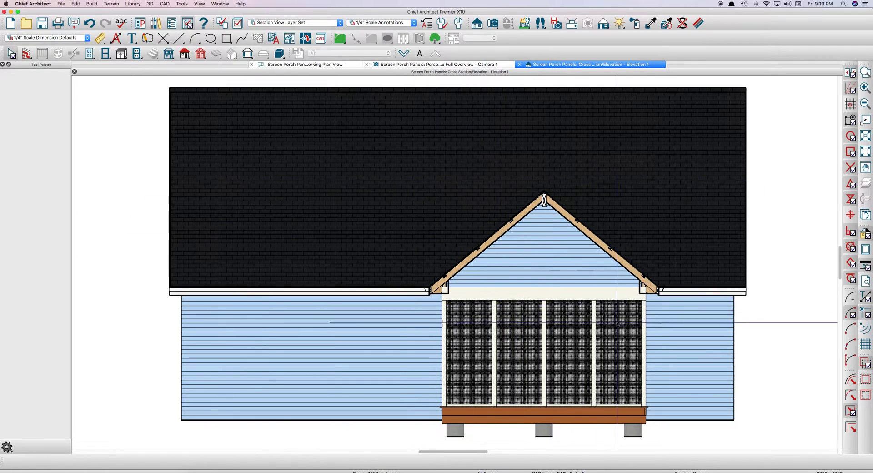
scroll(549, 229, "up", 4)
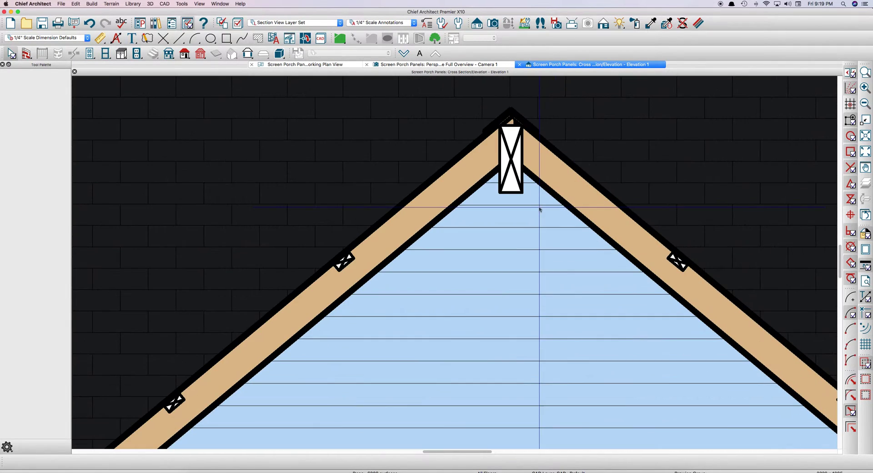
left_click(866, 263)
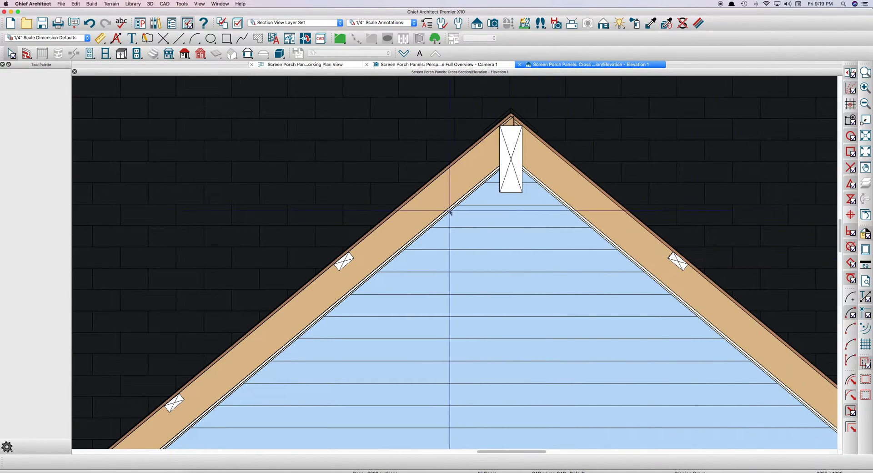
scroll(452, 205, "up", 3)
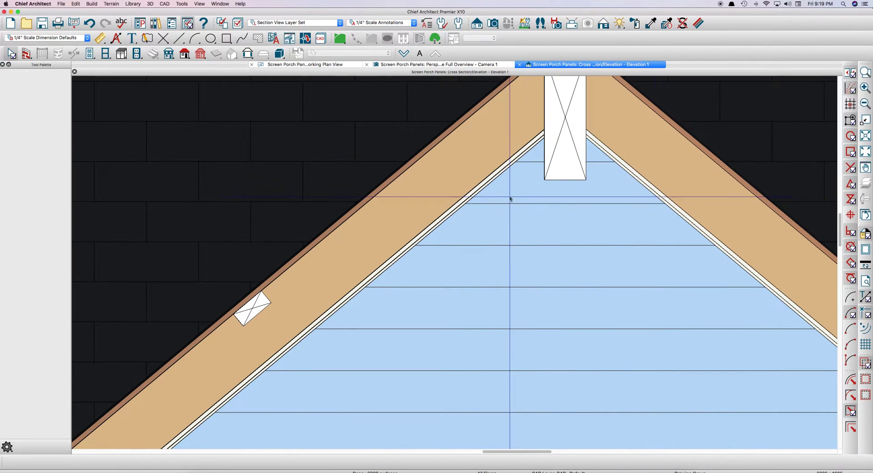
scroll(514, 191, "down", 2)
scroll(557, 220, "down", 4)
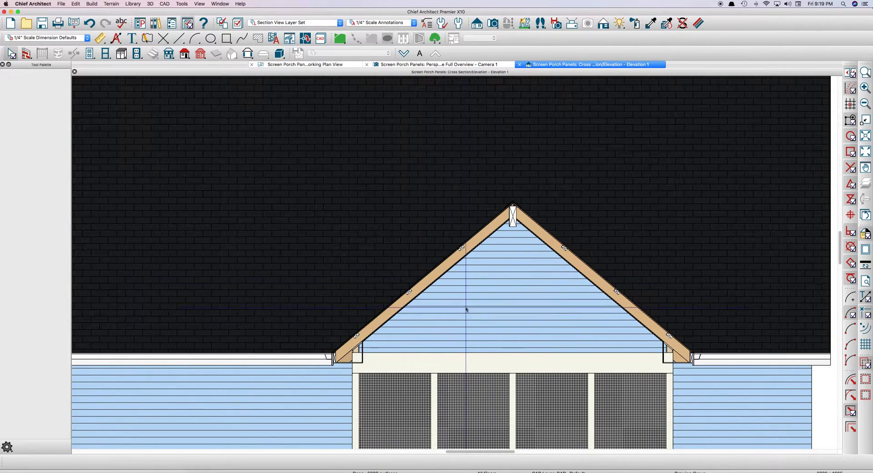
scroll(468, 309, "up", 1)
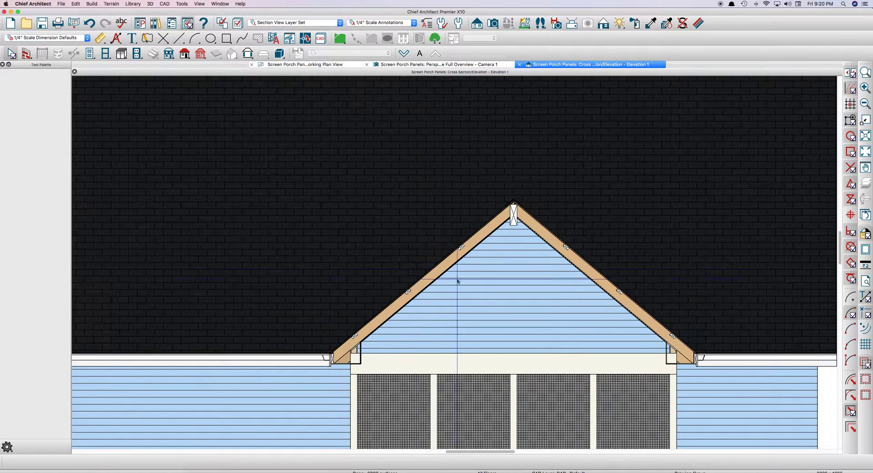
scroll(513, 244, "down", 3)
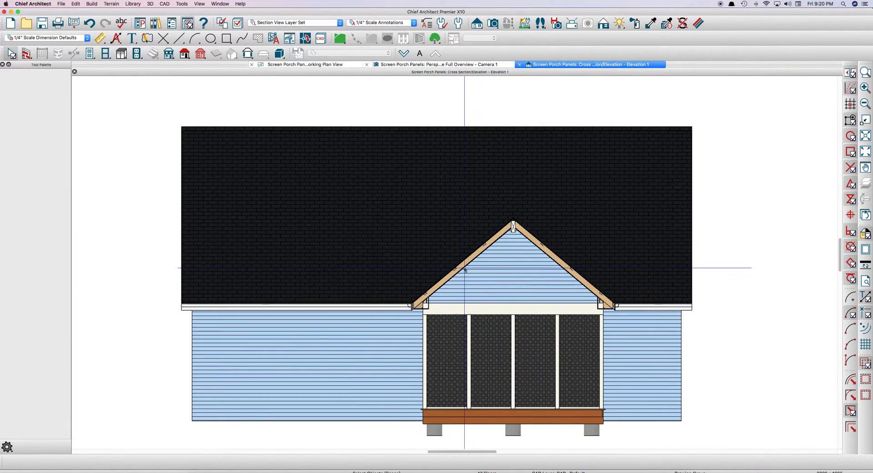
Create a CAD detail from the section view and choose the Audio/Video layer for all of its lines
left_click(302, 41)
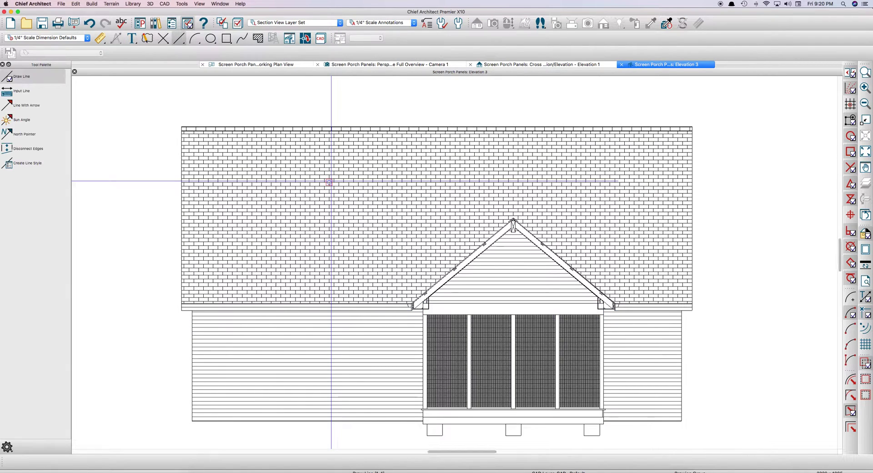
key("super+a")
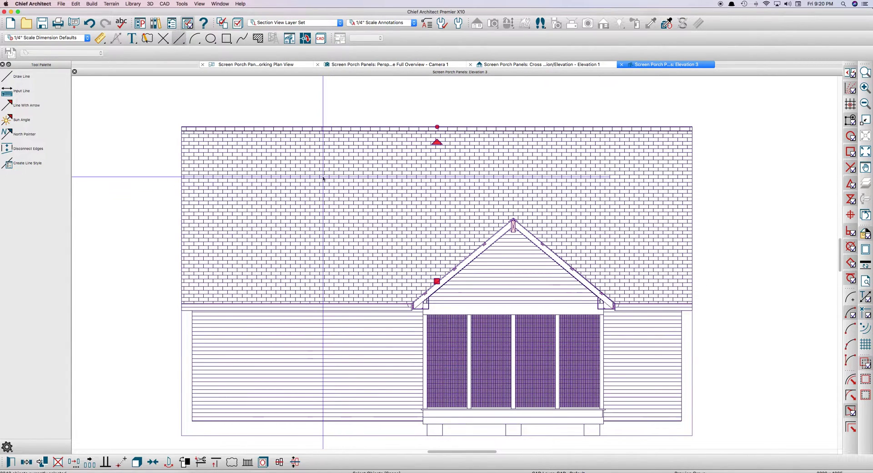
key("super+e")
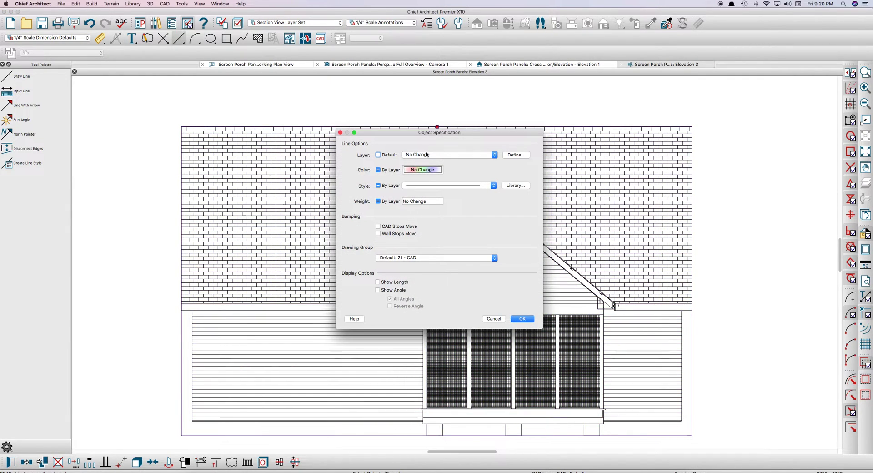
left_click(426, 155)
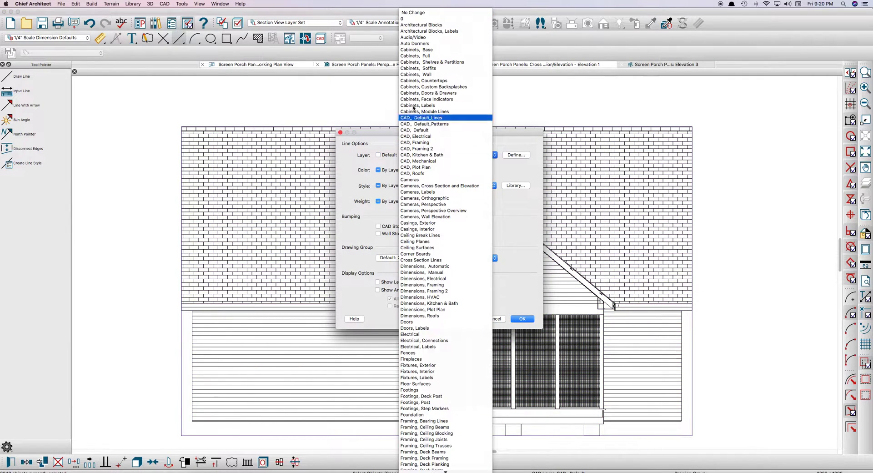
left_click(418, 37)
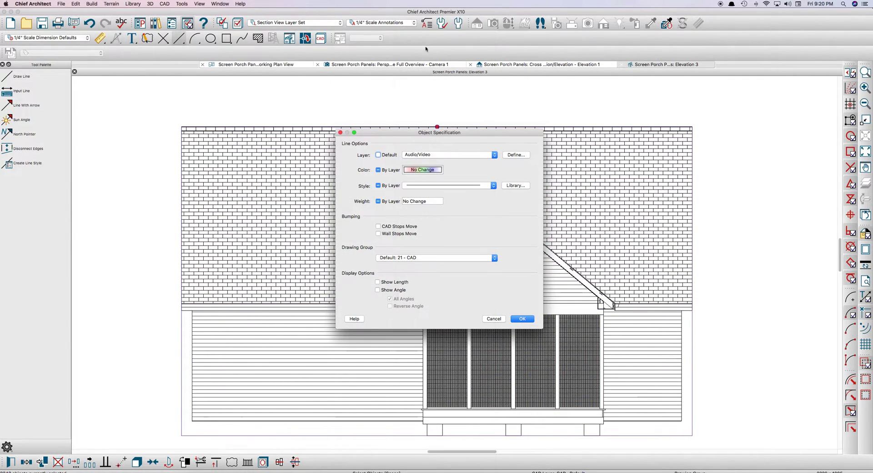
Set the Audio/Video layer's colour to Magnesium grey and apply the layer assignment to the selected lines
left_click(514, 155)
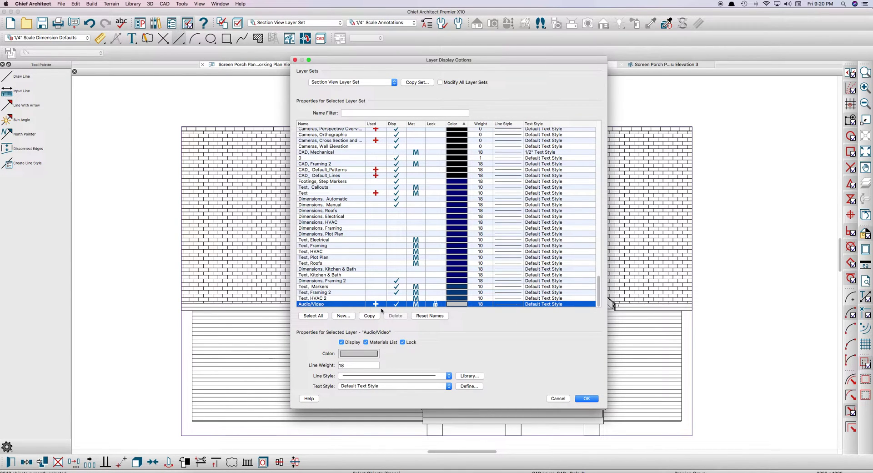
left_click(457, 304)
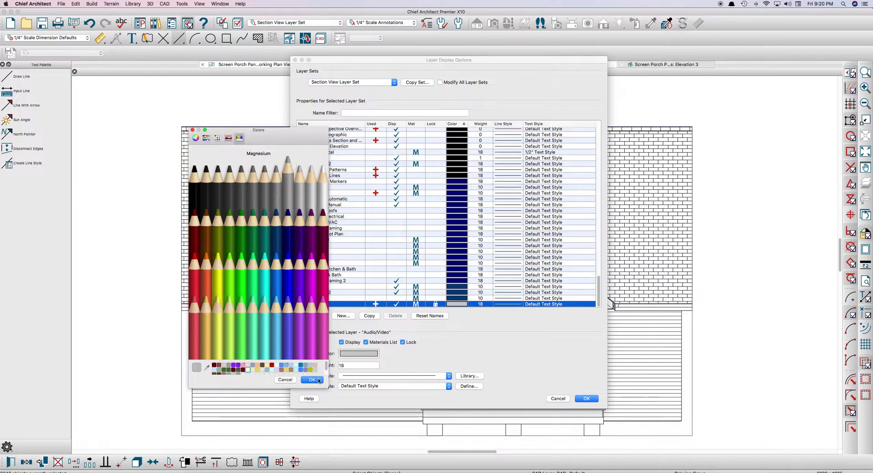
left_click(318, 380)
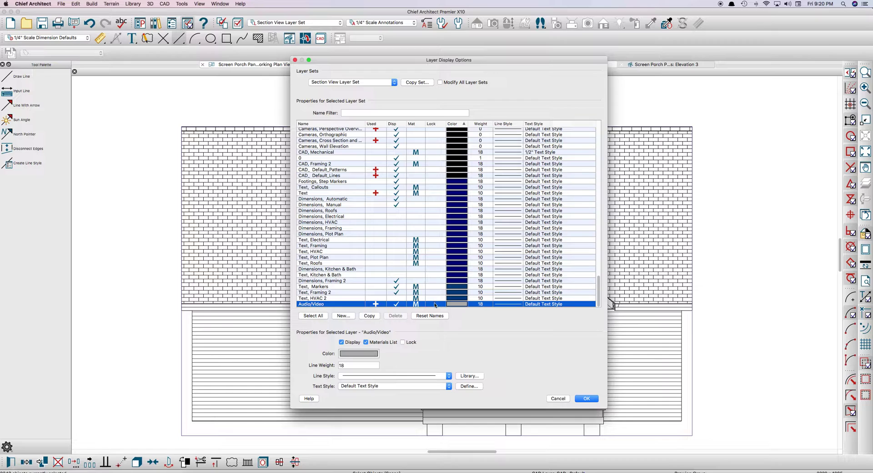
left_click(587, 399)
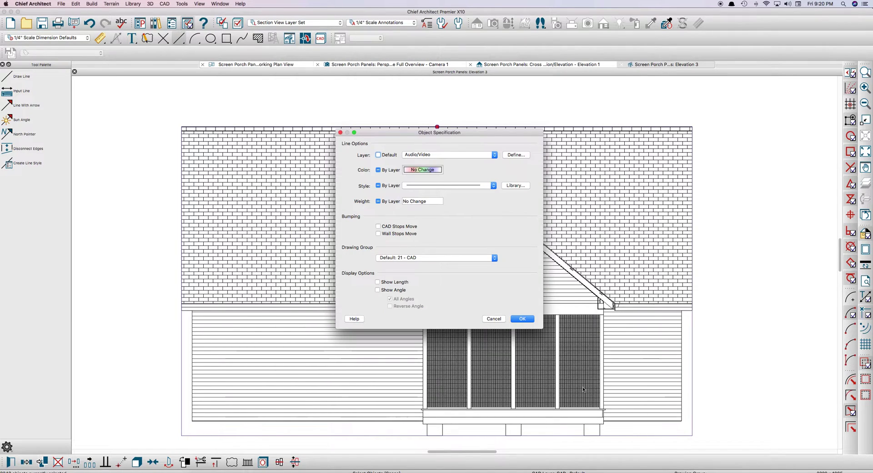
left_click(523, 319)
Draw a long rectangular polyline across the base of the porch gable and set its height to 8 inches
scroll(596, 269, "up", 3)
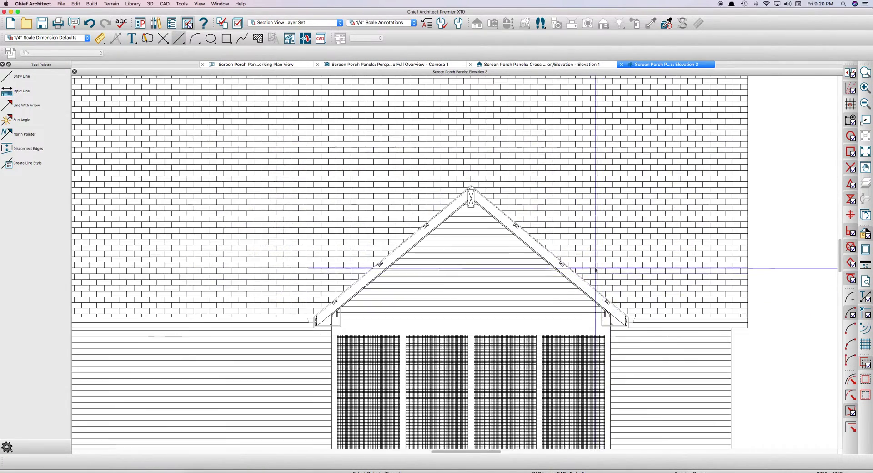
scroll(595, 269, "up", 3)
scroll(509, 301, "down", 4)
scroll(445, 301, "up", 1)
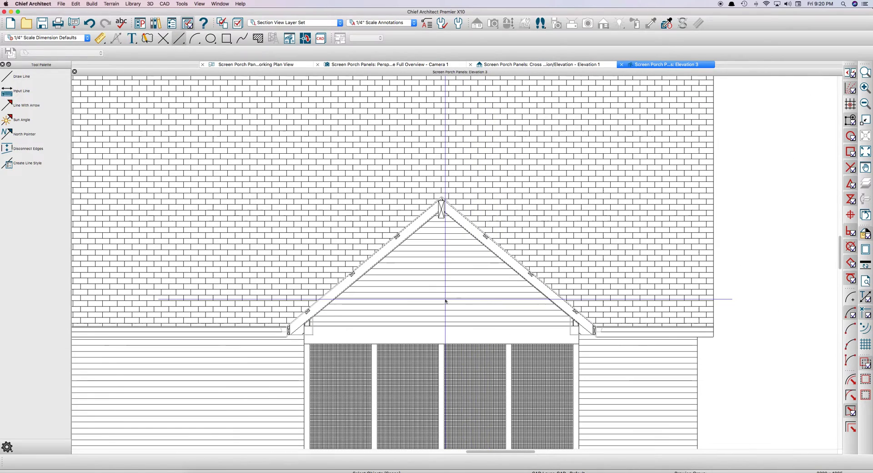
key("1")
key("2")
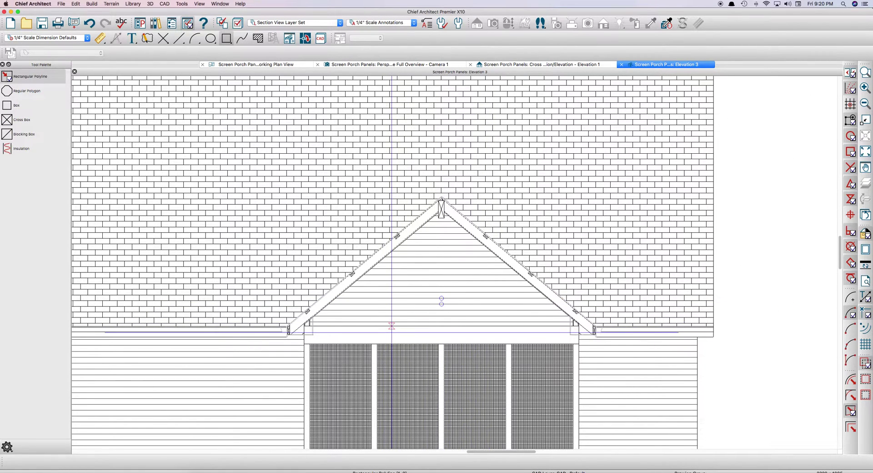
left_click_drag(382, 331, 688, 294)
key("Tab")
type("8")
key("Return")
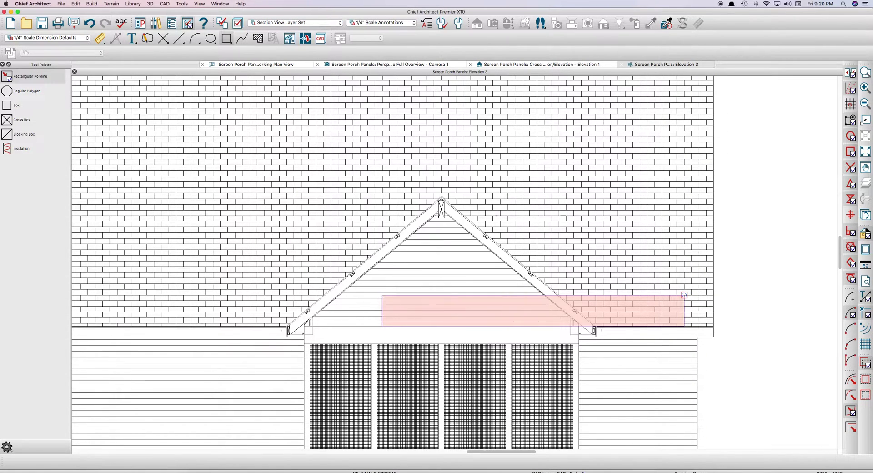
Rotate the entire 8-inch polyline to run parallel to the left rafter's underside
left_click(404, 315)
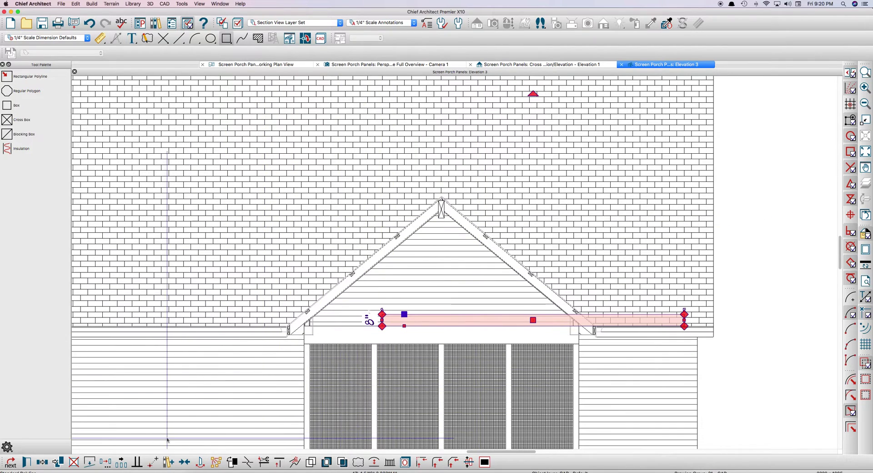
left_click(137, 462)
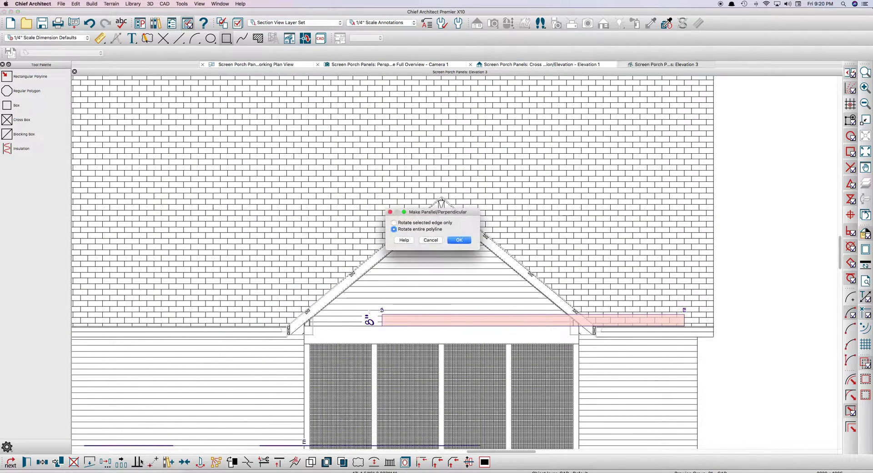
left_click(457, 242)
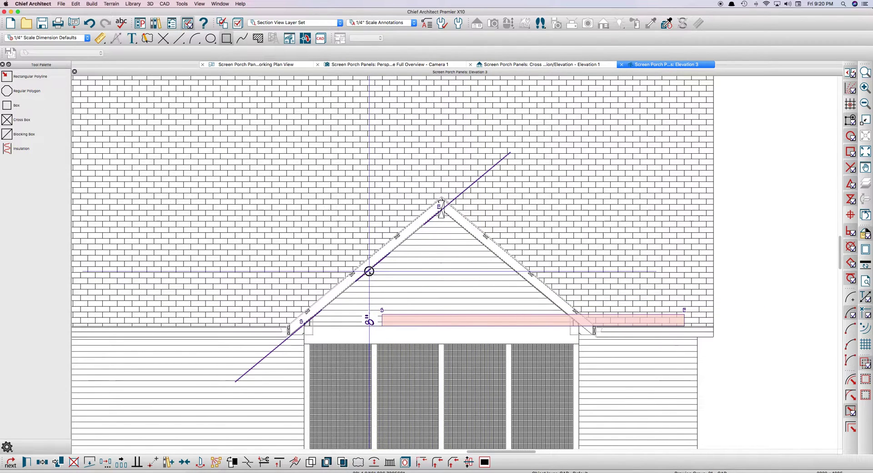
left_click(370, 272)
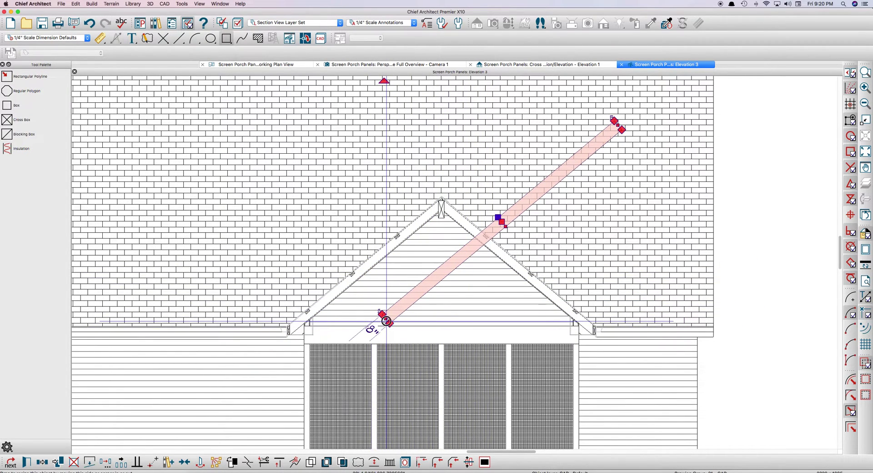
Move the sloped polyline so its upper-left corner snaps to where the left rafter's underside meets the vertical wall line
left_click_drag(387, 322, 345, 335)
scroll(345, 335, "up", 5)
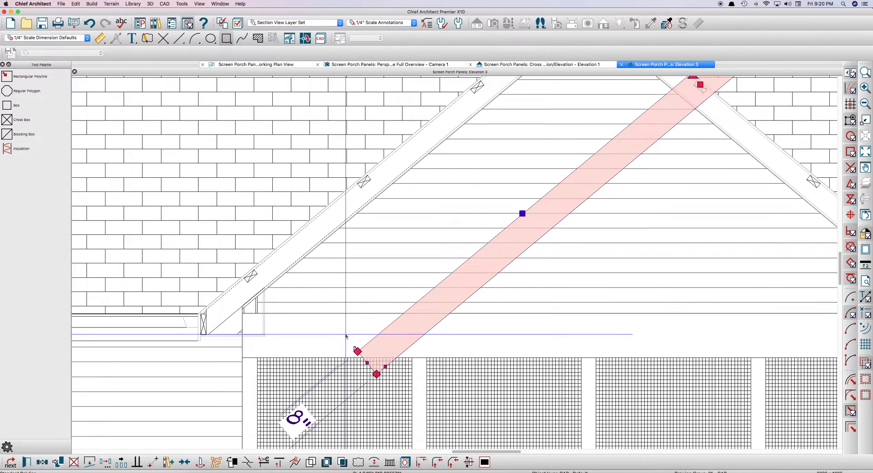
scroll(262, 287, "up", 3)
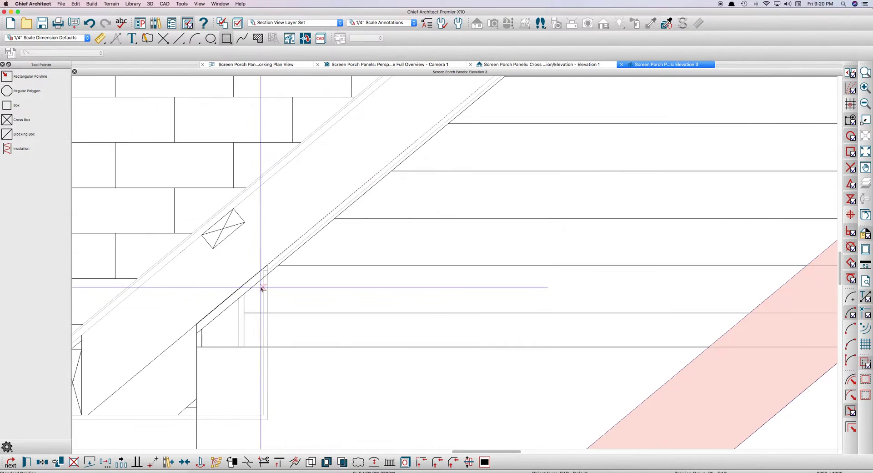
scroll(263, 287, "up", 2)
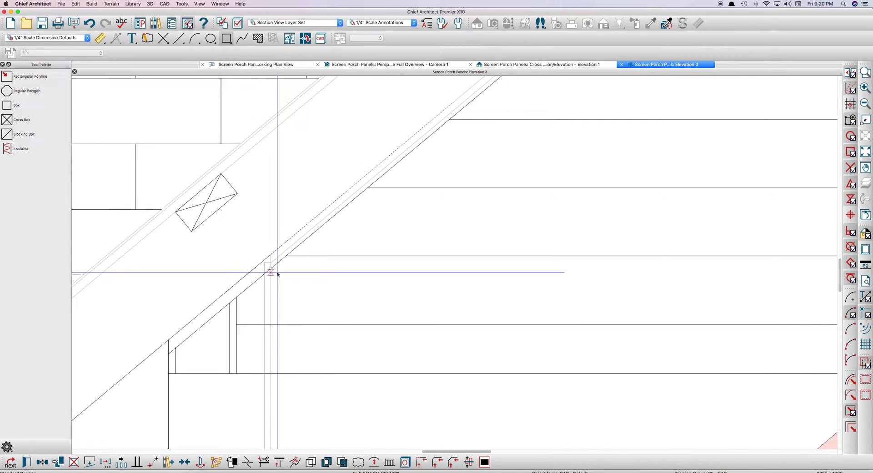
left_click(236, 298)
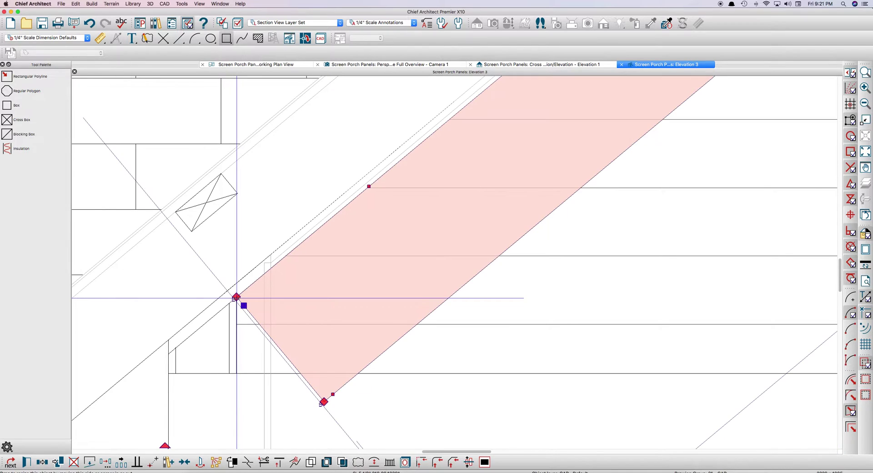
Add a break in the sloped polyline's lower end edge where it crosses the top line of the porch header
scroll(285, 338, "down", 2)
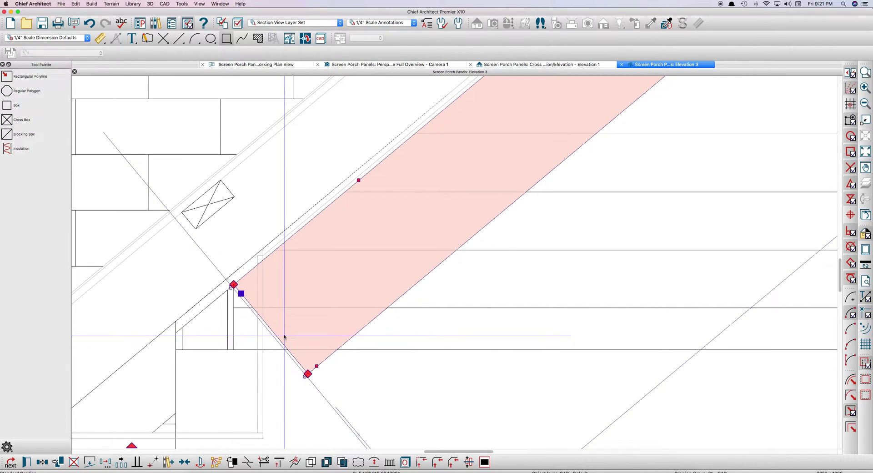
key("3")
scroll(266, 314, "up", 2)
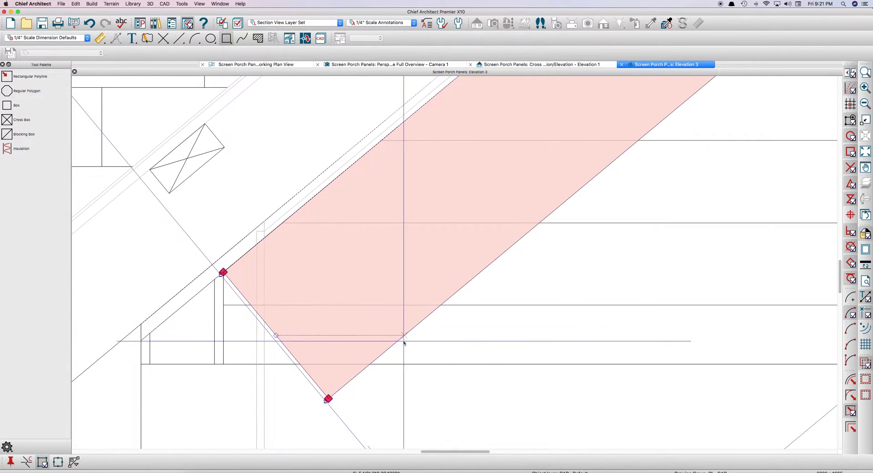
scroll(404, 342, "down", 4)
scroll(294, 311, "up", 5)
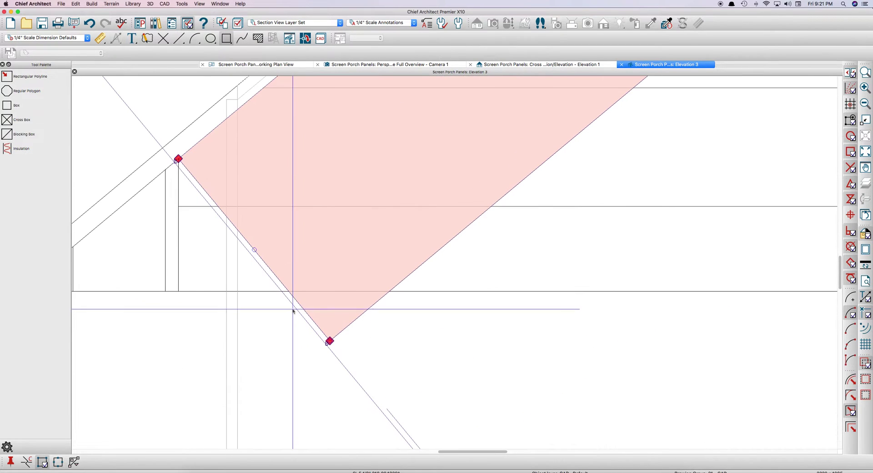
left_click(289, 293)
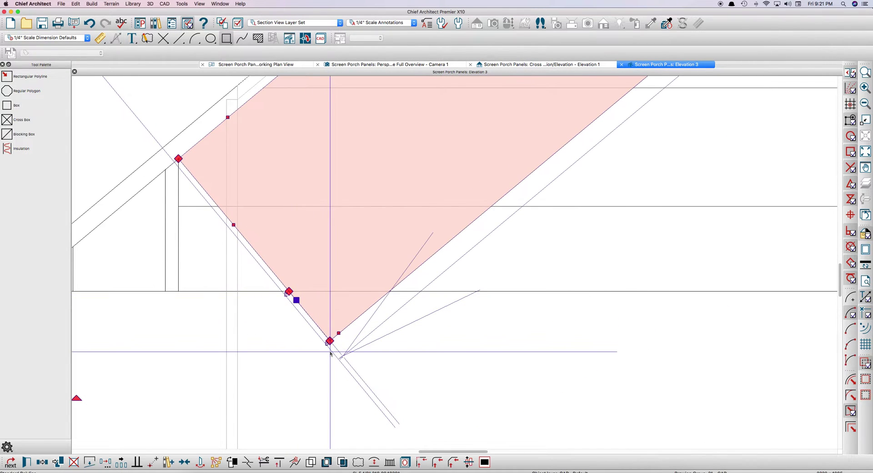
Move the polyline's two lower corners along the header's top line to form a vertical end and a level base
left_click_drag(330, 341, 389, 292)
left_click_drag(288, 291, 180, 292)
scroll(205, 312, "down", 2)
scroll(205, 312, "down", 5)
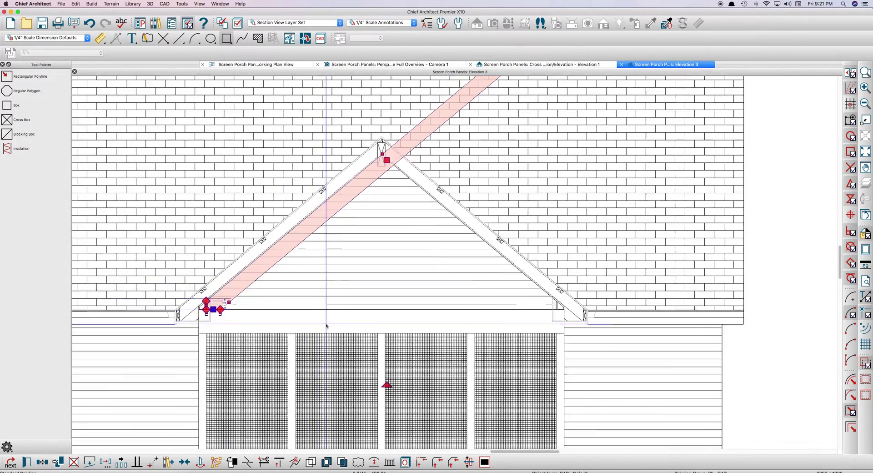
Draw a vertical line down from the gable's ridge centre as a centreline
scroll(369, 165, "up", 5)
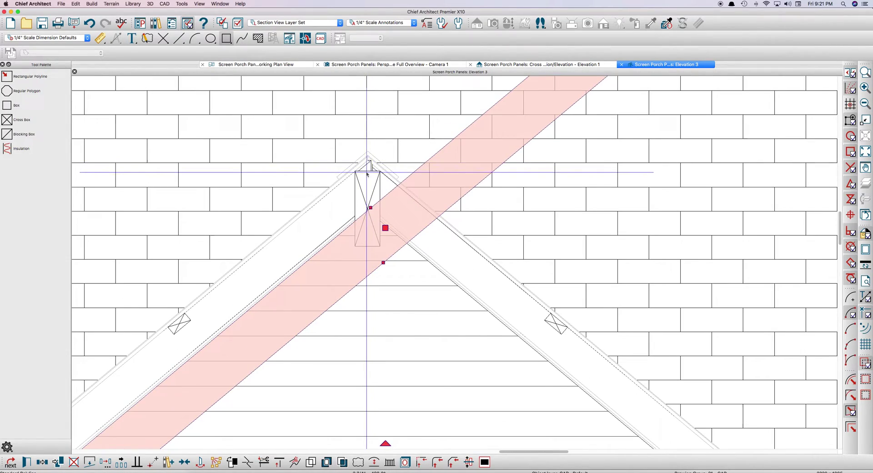
key("l")
left_click_drag(350, 305, 357, 399)
scroll(474, 230, "down", 5)
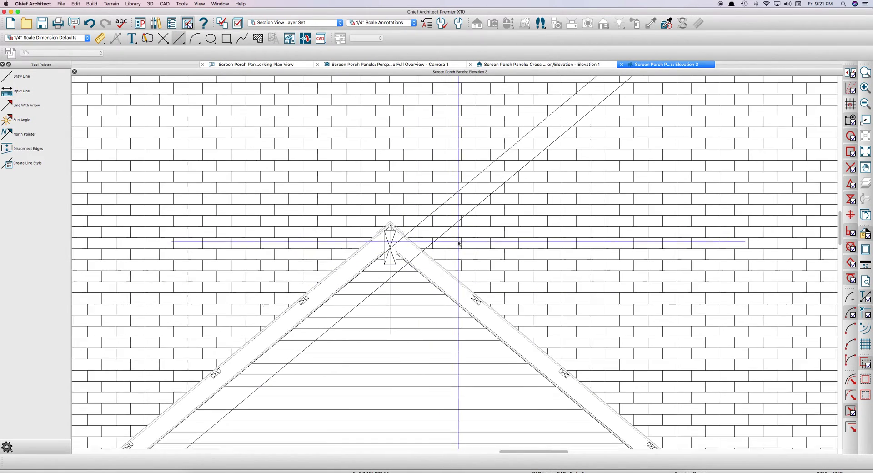
Shorten the sloped polyline to the ridge and align its upper end vertically on the gable's centreline
scroll(474, 229, "up", 3)
left_click(554, 144)
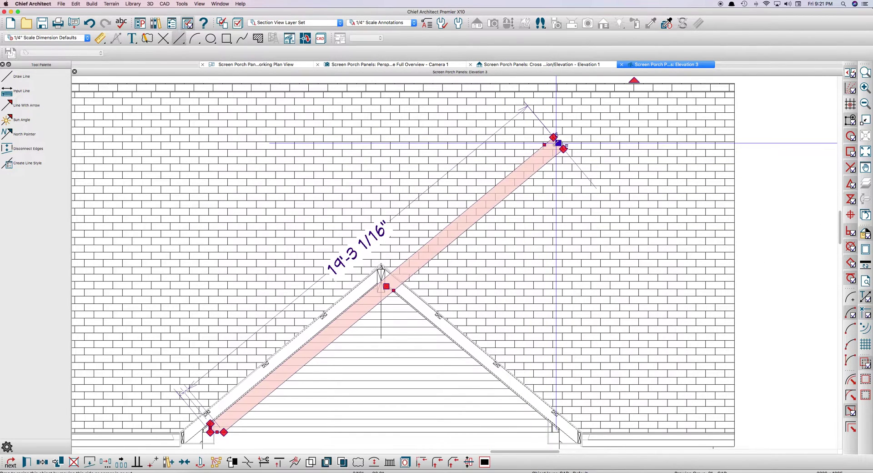
left_click_drag(546, 151, 383, 280)
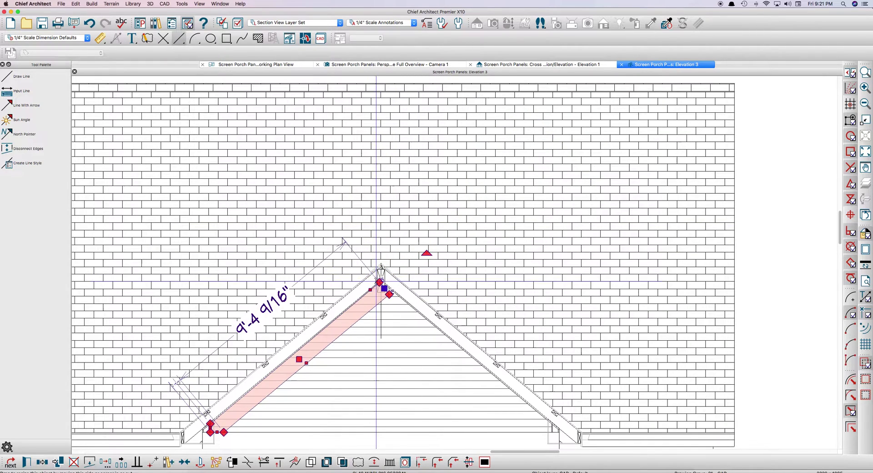
scroll(391, 295, "up", 3)
scroll(391, 295, "up", 3)
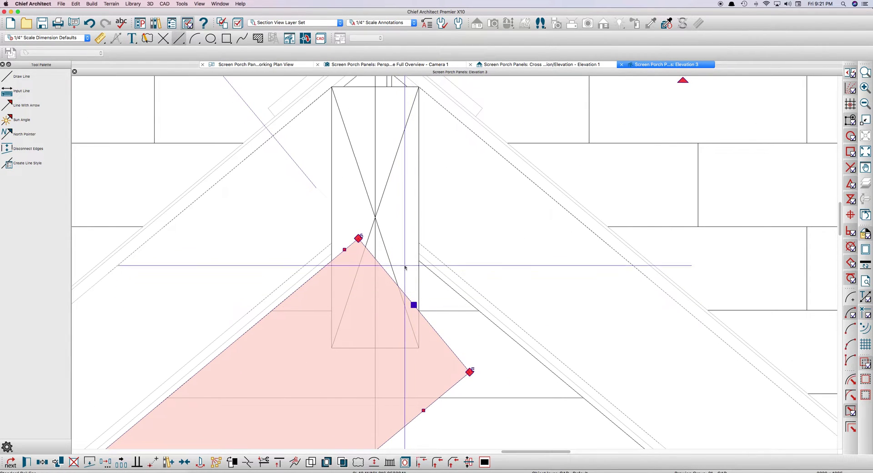
scroll(405, 266, "down", 3)
left_click_drag(431, 297, 399, 314)
scroll(415, 306, "down", 5)
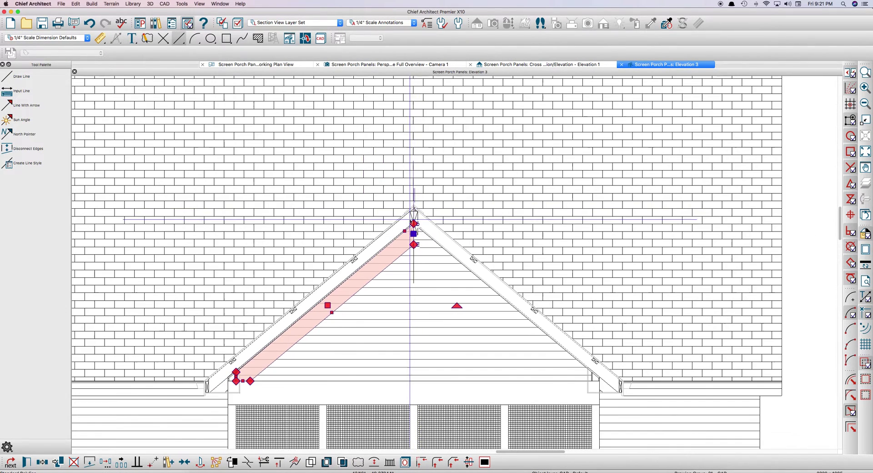
Create a mirrored copy of the sloped polyline about the vertical centreline for the right half of the gable
scroll(392, 248, "up", 2)
key("r")
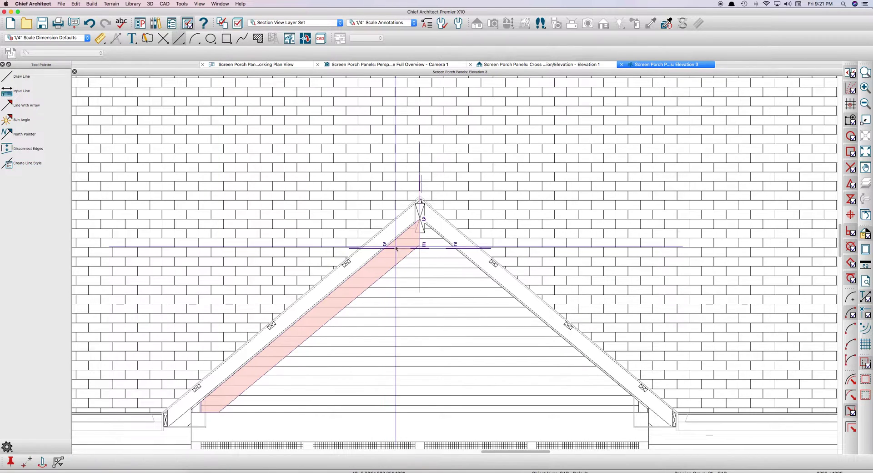
left_click(420, 272)
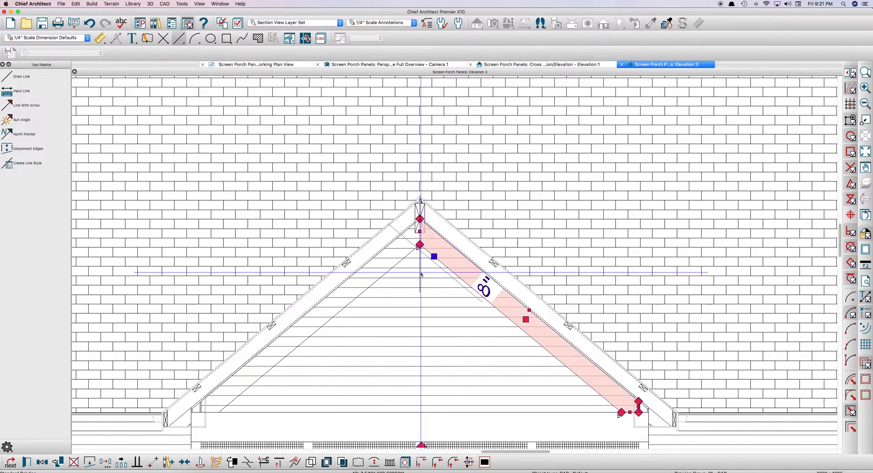
key("Escape")
Unite the left and right sloped polylines into a single gable framing polyline
left_click(400, 262)
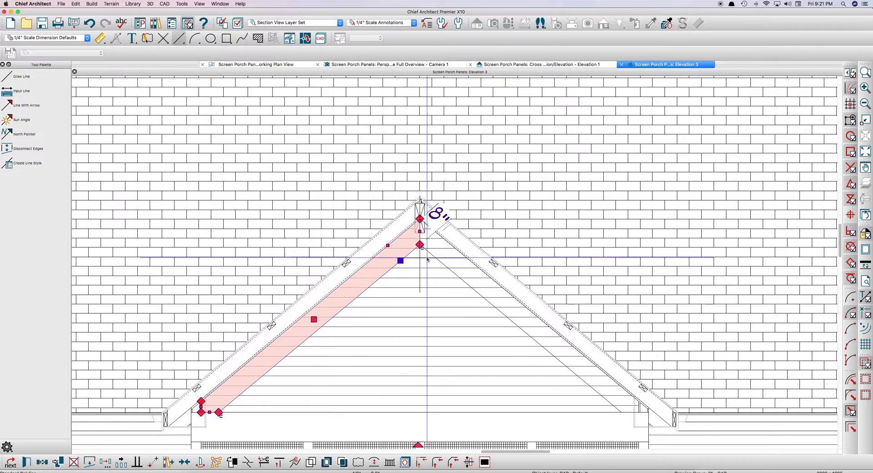
left_click(433, 258, "shift")
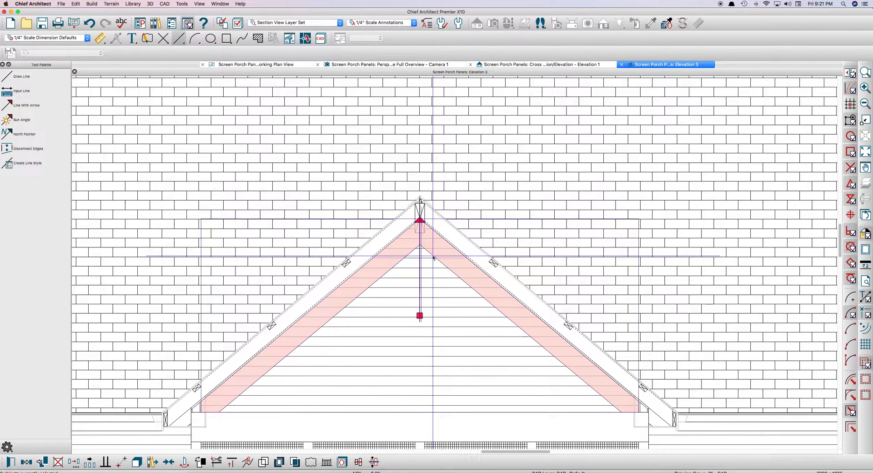
key("Delete")
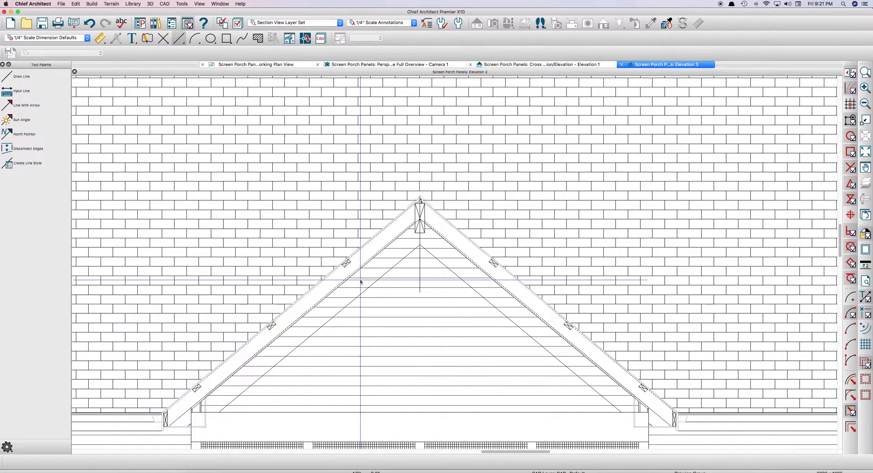
Copy the united gable polyline into the Elevation 1 cross-section view, holding its position
left_click(384, 275)
left_click(444, 265, "shift")
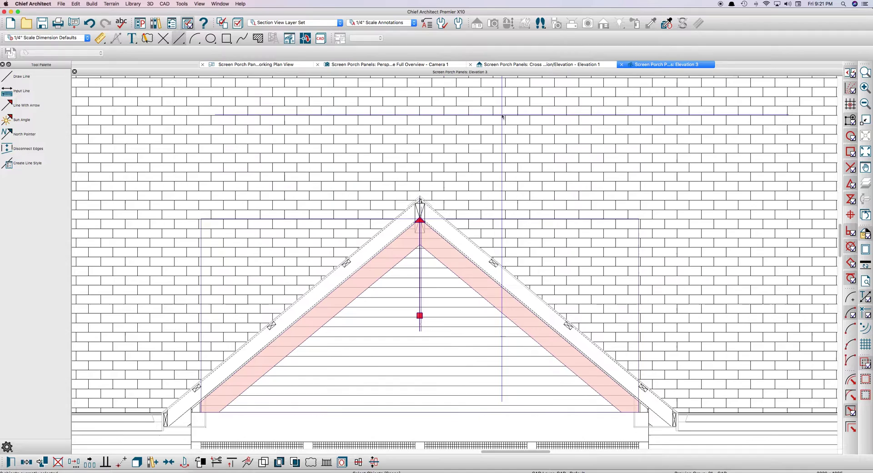
left_click(533, 66)
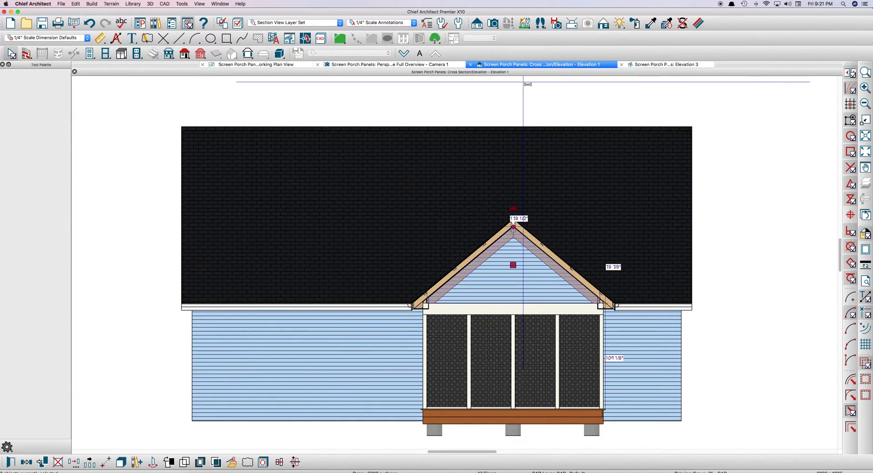
Convert the pasted gable polyline to a polyline solid and assign it the Color - Bone material
left_click(235, 465)
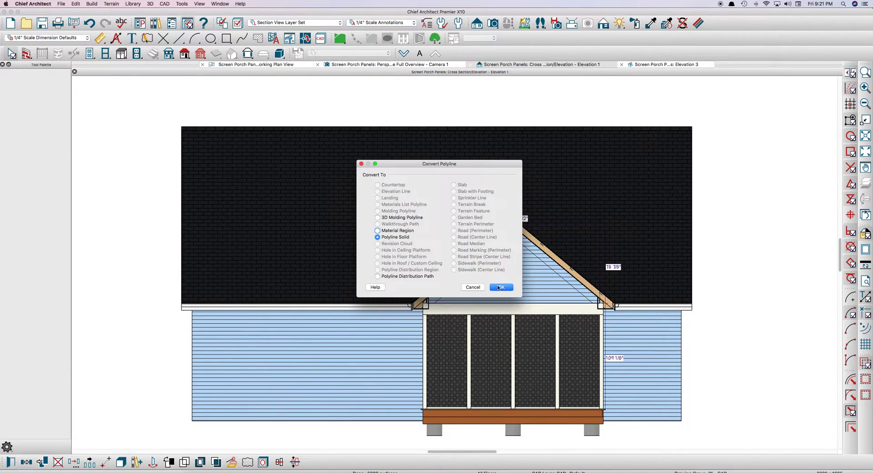
left_click(499, 287)
left_click(330, 138)
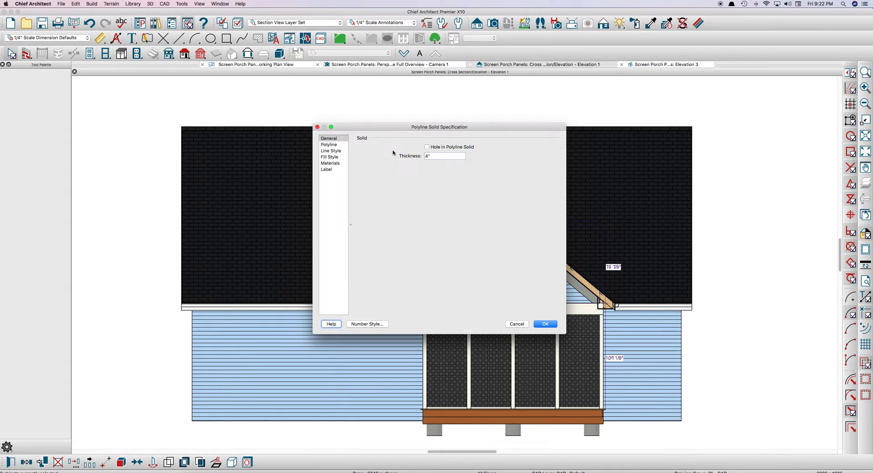
left_click(344, 163)
left_click(412, 151)
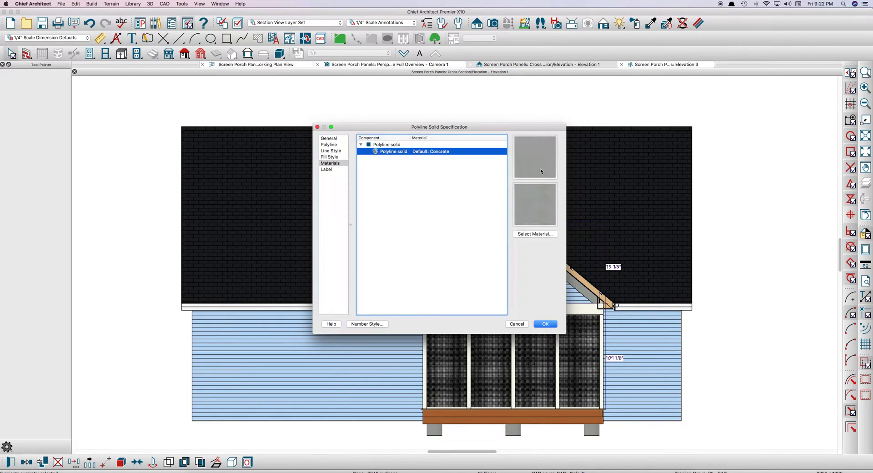
left_click(535, 233)
left_click(268, 234)
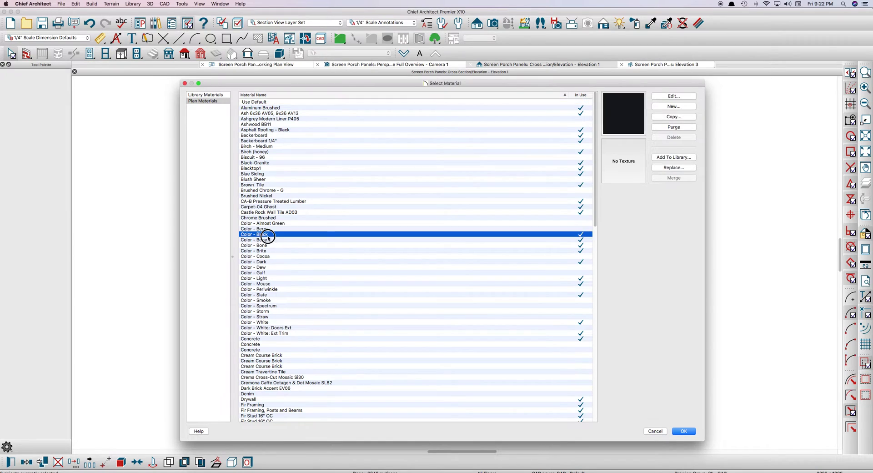
left_click(267, 239)
left_click(681, 430)
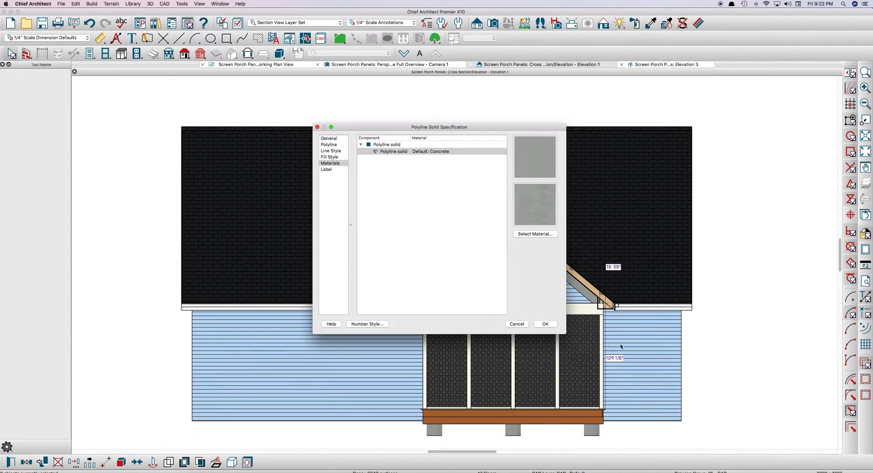
left_click(545, 324)
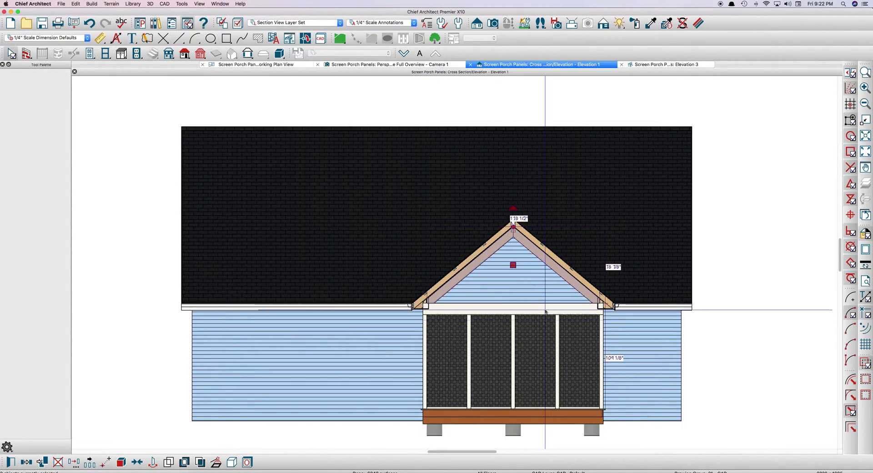
Move the gable framing solid in the working plan view from the house wall out to the porch's front wall
left_click(421, 65)
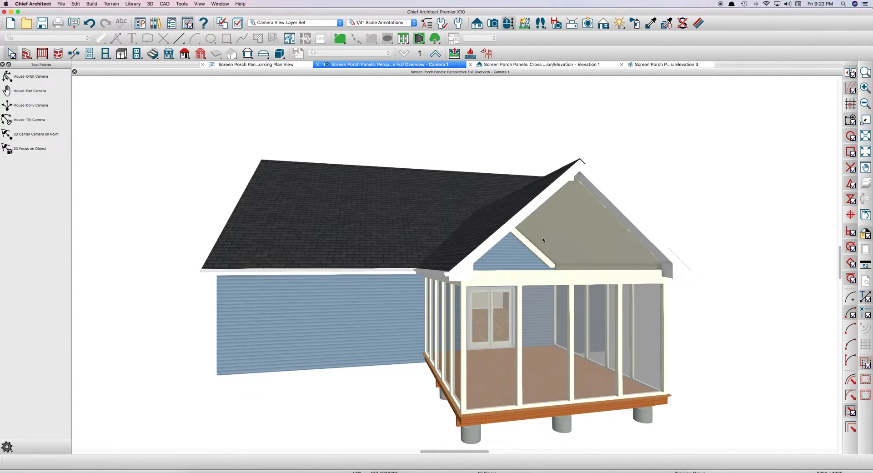
mouse_move(543, 240)
middle_mouse_down()
mouse_move(520, 238)
mouse_move(534, 242)
middle_mouse_up()
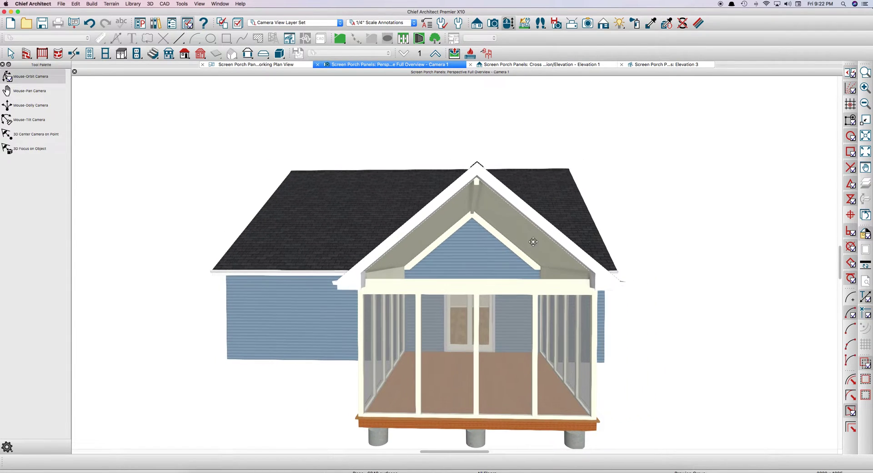
middle_click_drag(489, 214, 500, 144)
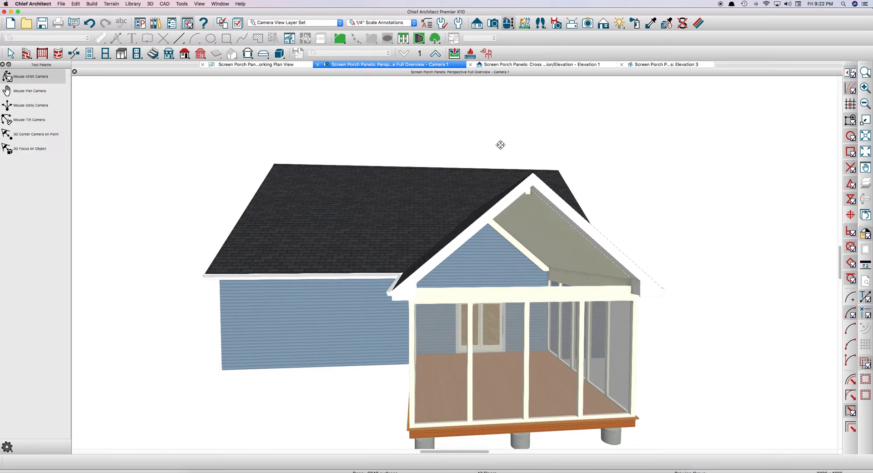
left_click(285, 65)
scroll(284, 80, "down", 3)
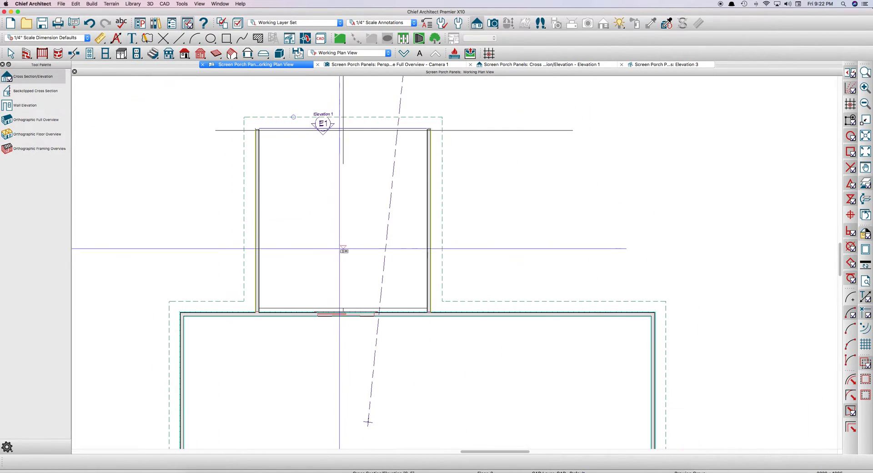
scroll(336, 266, "up", 2)
key("space")
left_click(361, 325)
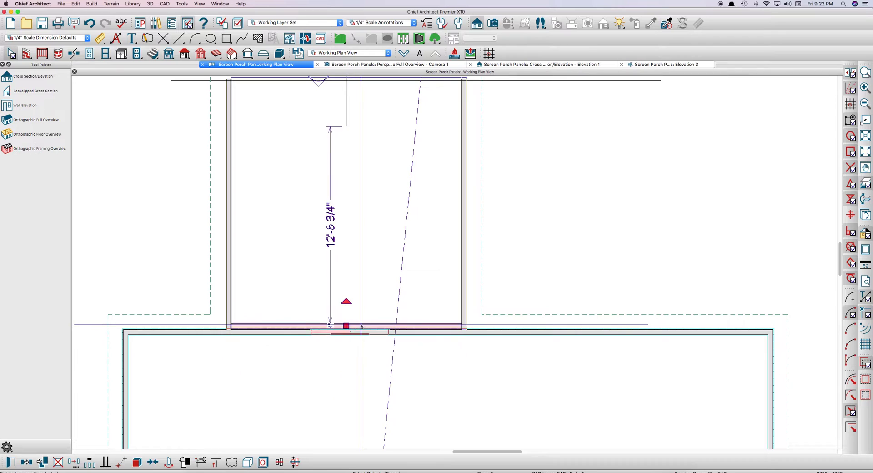
scroll(386, 331, "down", 1)
scroll(400, 262, "down", 1)
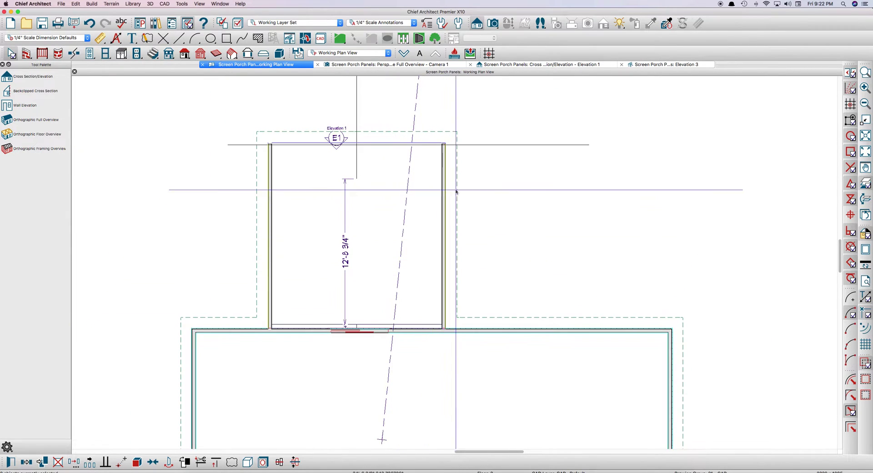
left_click(507, 143)
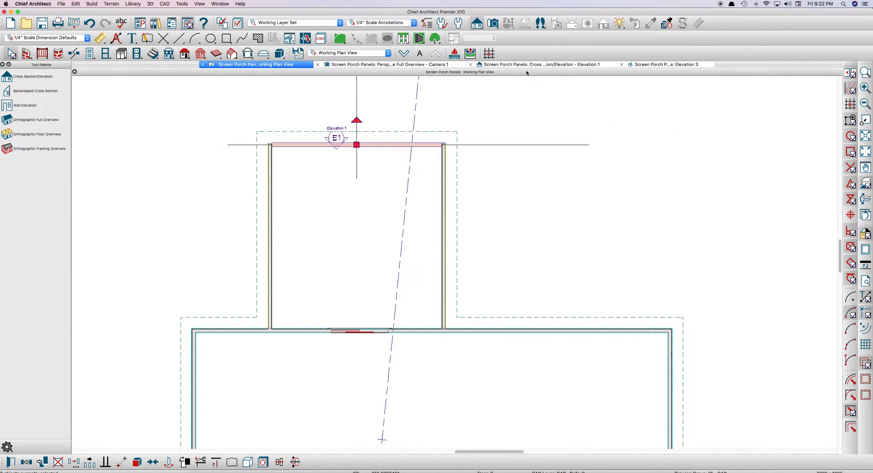
Examine the front gable framing from several angles in the perspective full overview
left_click(387, 65)
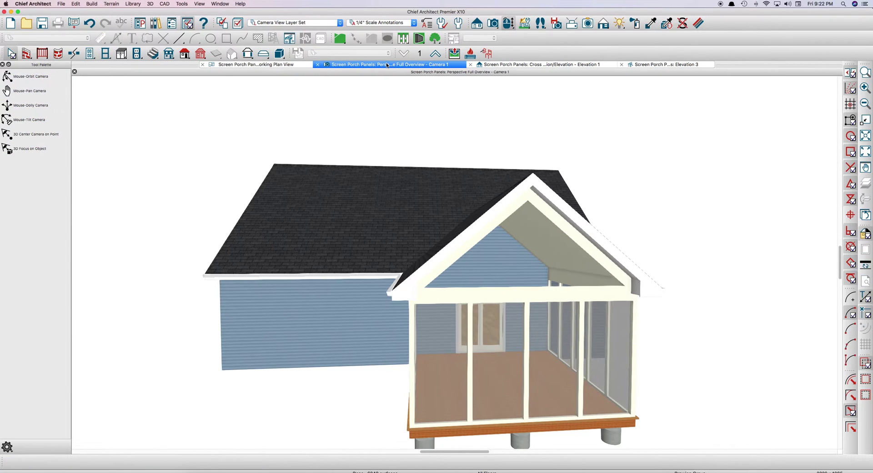
left_click_drag(442, 226, 564, 251)
left_click_drag(730, 259, 618, 251)
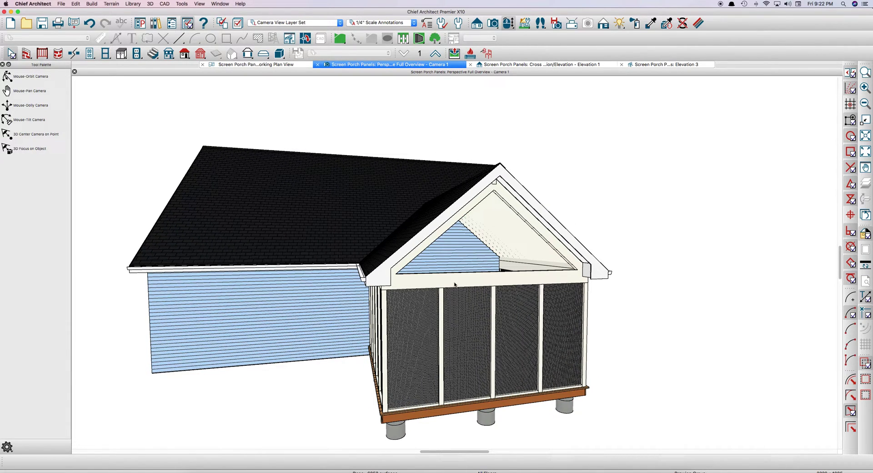
Draw a rectangular polyline about 13'-6" wide over the gable opening in the Elevation 3 detail, starting at the framing's lower-left inner corner
left_click(542, 64)
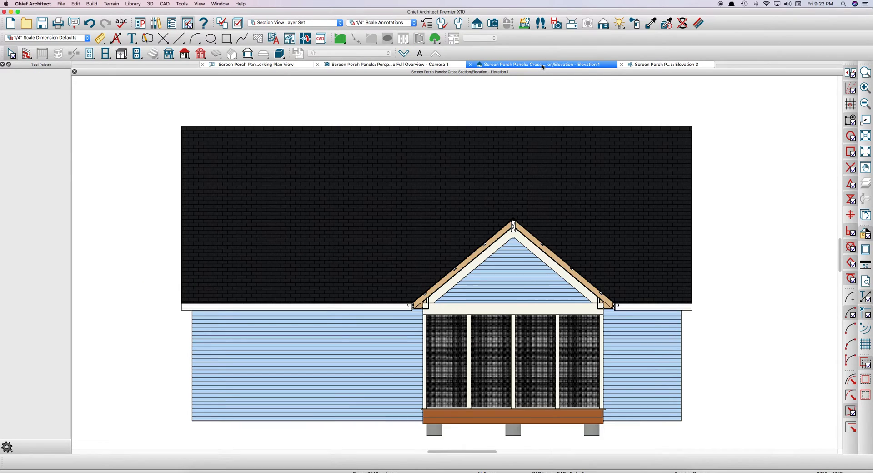
left_click(664, 65)
scroll(487, 146, "down", 1)
scroll(399, 341, "up", 2)
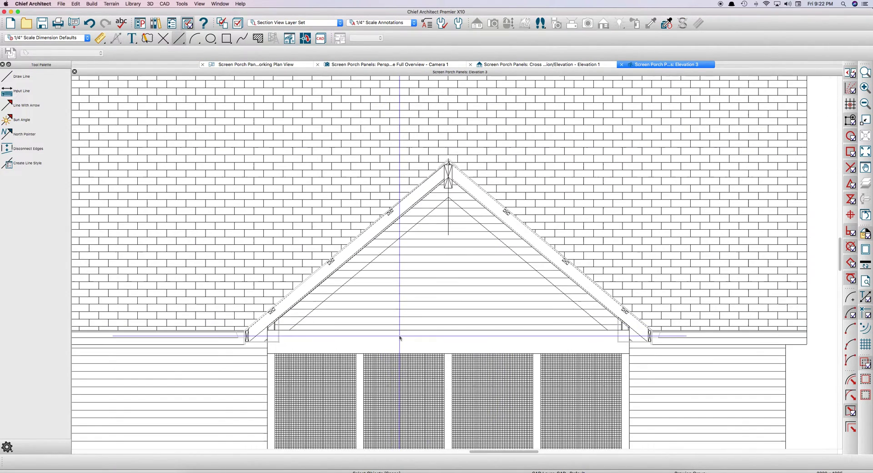
key("r")
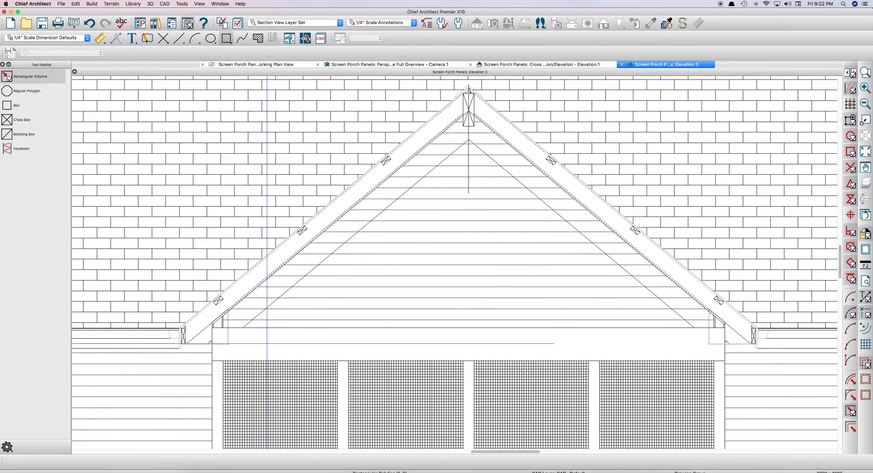
left_click_drag(243, 328, 689, 107)
Extend the rectangle to the framing's lower-right inner corner and lower its top edge to the inner apex, making it 5'-8 7/16" high
left_click(692, 173)
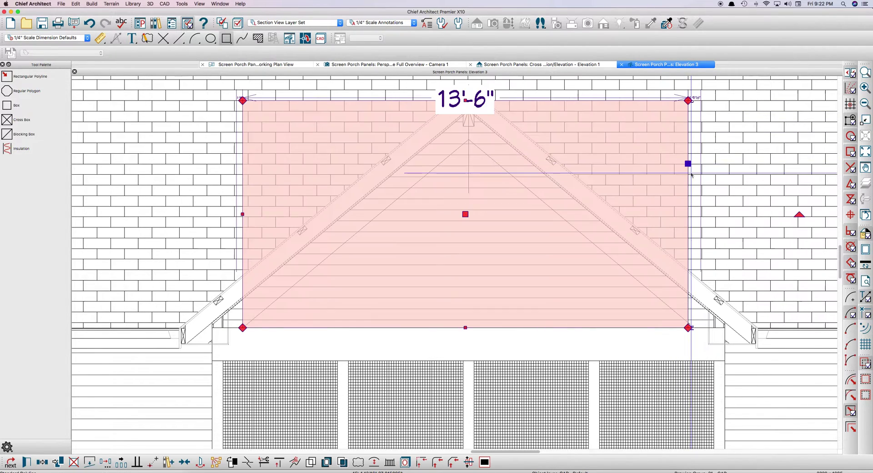
mouse_move(689, 327)
left_mouse_down()
mouse_move(698, 336)
mouse_move(685, 329)
mouse_move(695, 328)
left_mouse_up()
left_click_drag(468, 100, 471, 140)
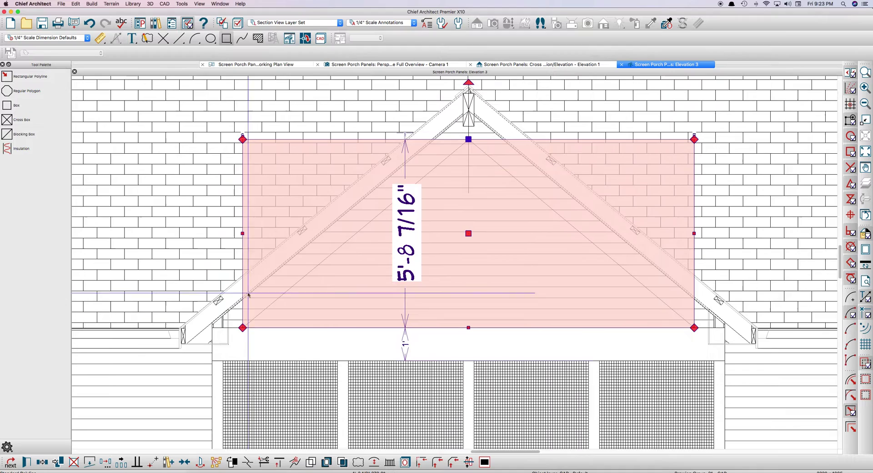
scroll(466, 150, "up", 3)
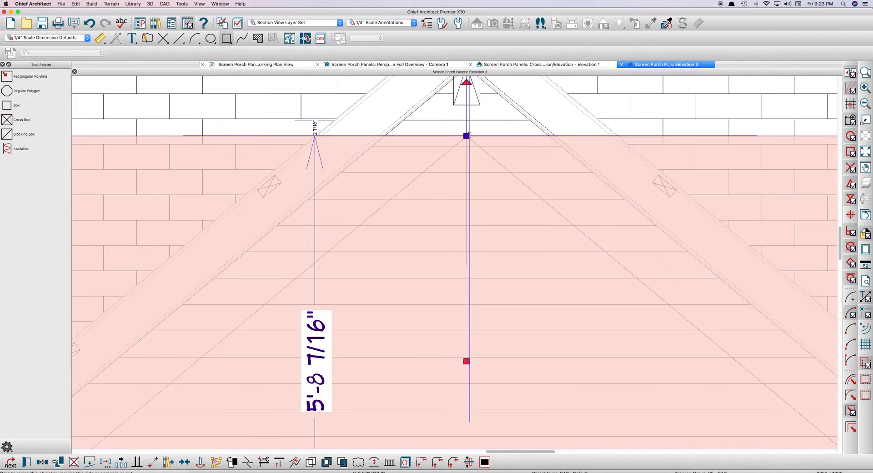
scroll(465, 156, "down", 2)
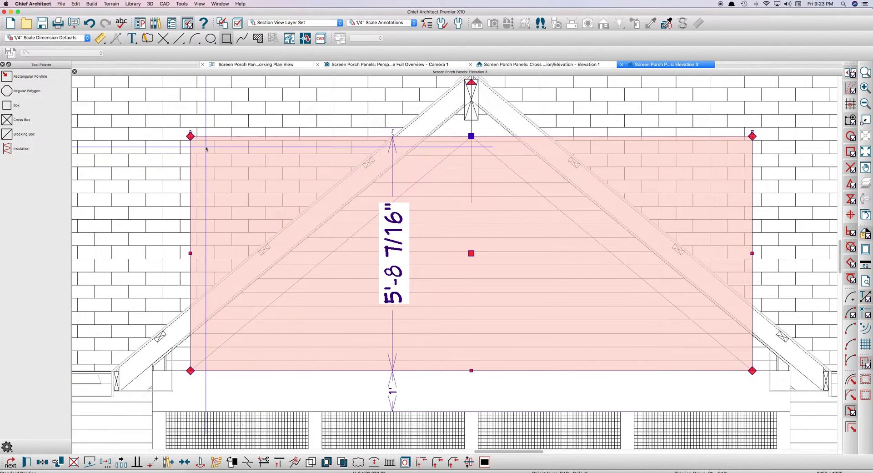
Break the rectangle's top edge at its midpoint and lower both upper corners to the base corners, forming a triangle over the gable opening
key("3")
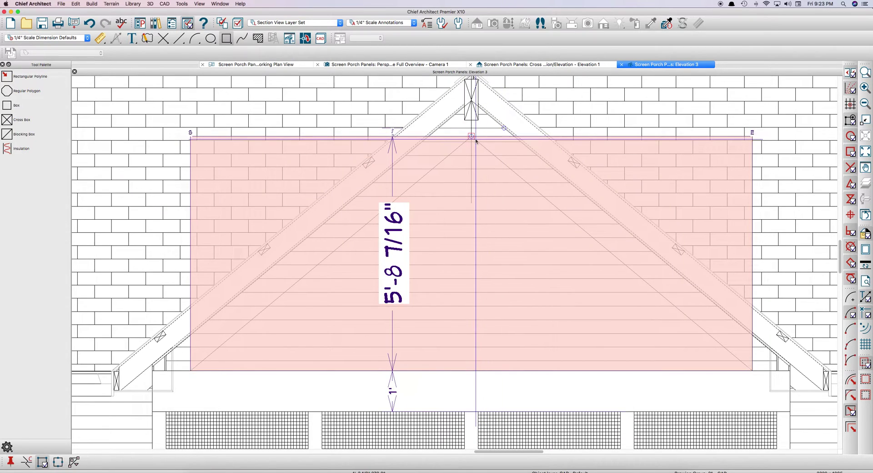
left_click(477, 141)
left_click_drag(191, 136, 190, 369)
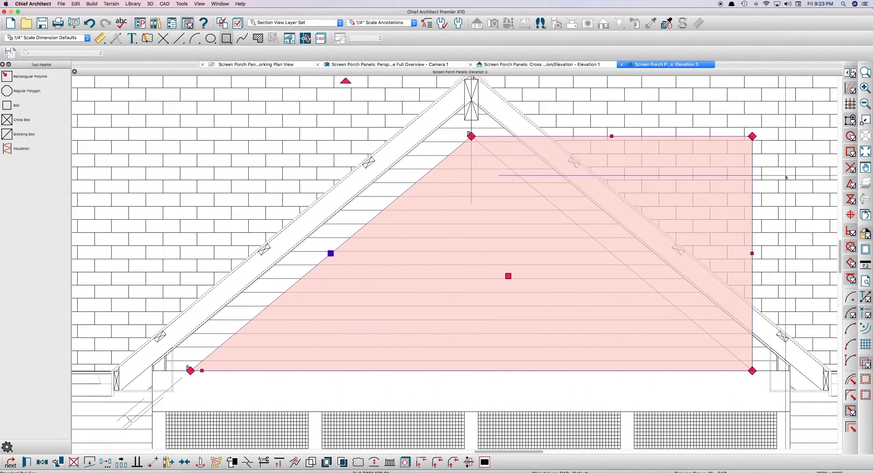
left_click_drag(753, 136, 752, 369)
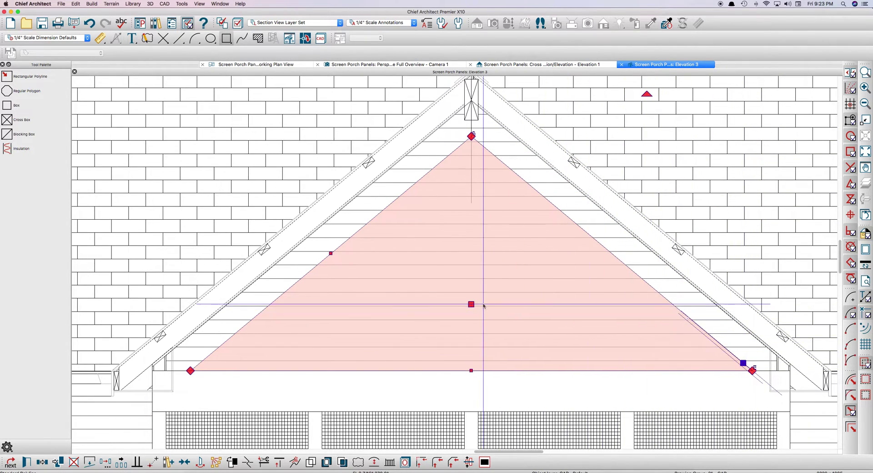
scroll(485, 306, "down", 2)
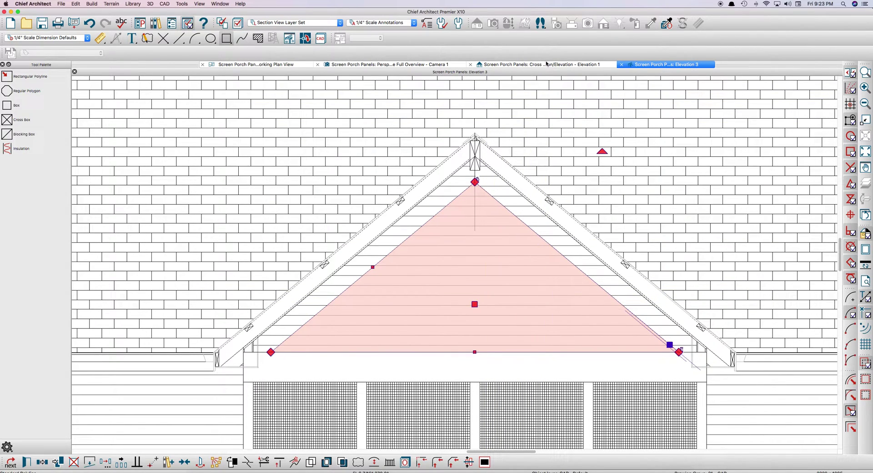
Bring the gable triangle into the Elevation 1 view and convert it to a polyline solid with a thickness of 2"
left_click(547, 63)
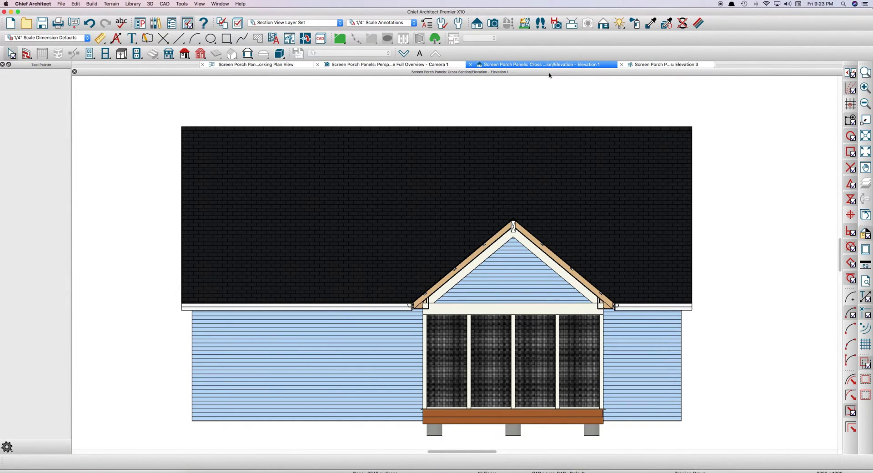
key("Tab")
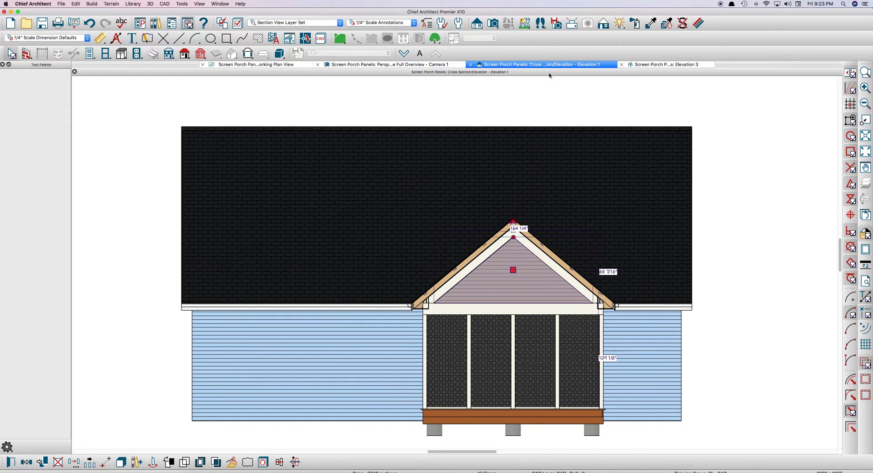
left_click(232, 463)
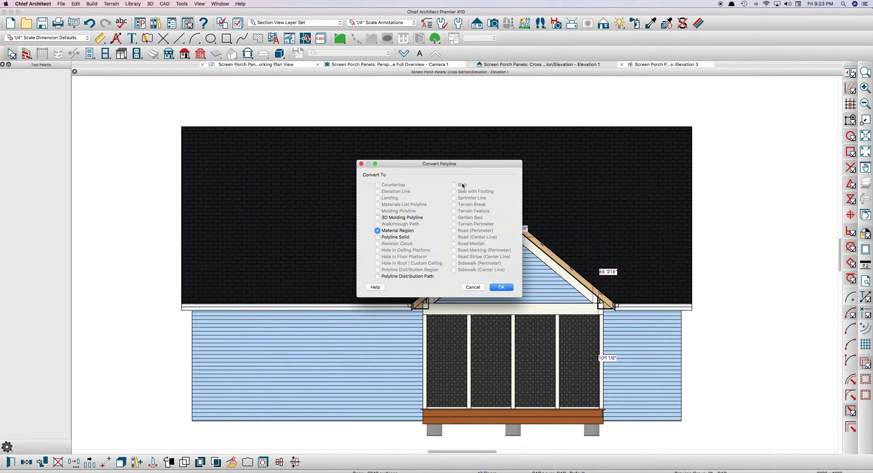
left_click(502, 288)
left_click(329, 139)
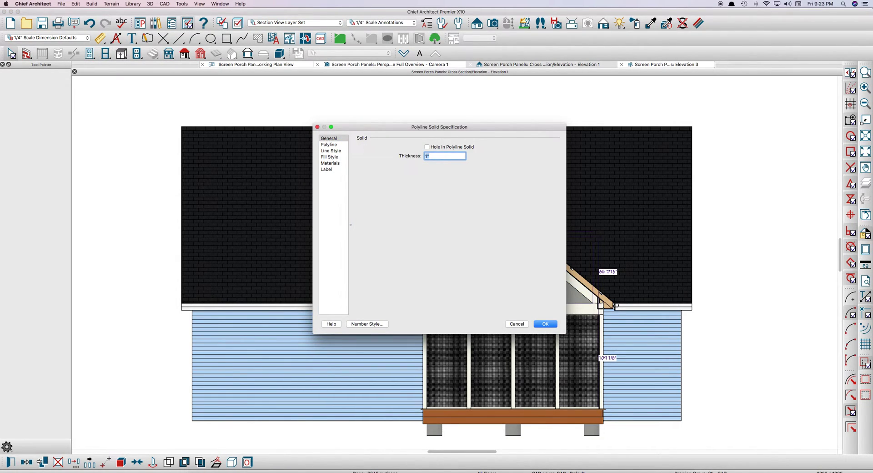
type("2")
key("Tab")
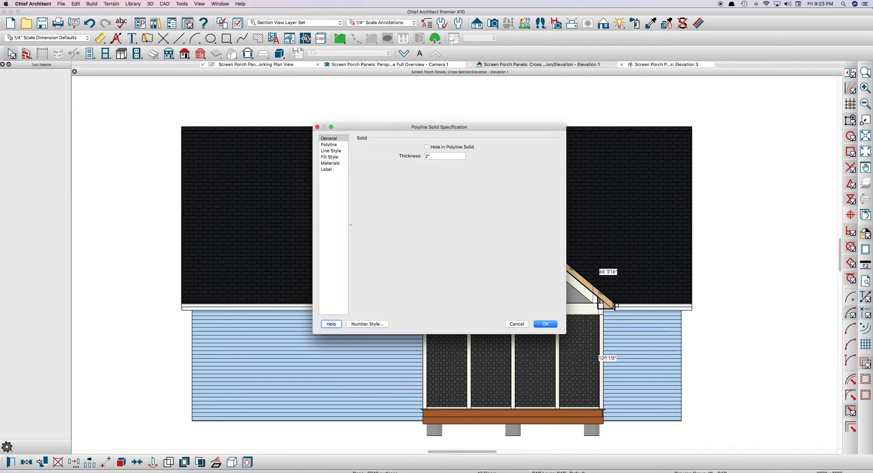
left_click(545, 324)
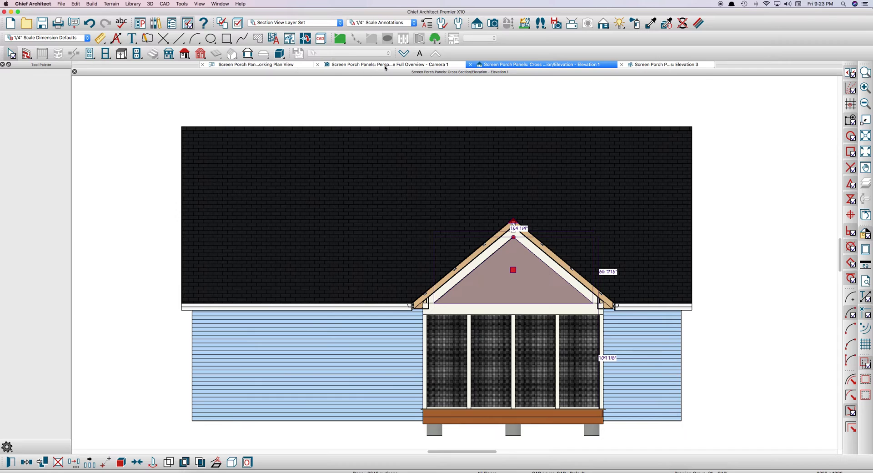
Move the triangular solid in the working plan view from the house wall out to the porch's front wall
left_click(407, 65)
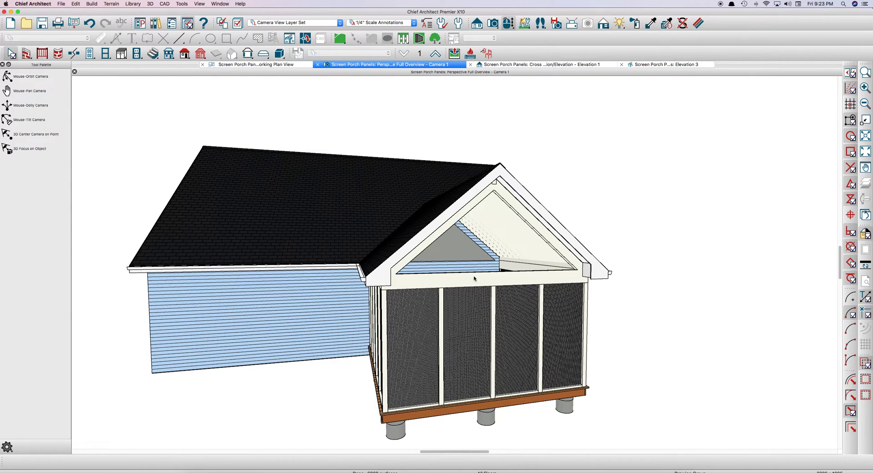
left_click(277, 65)
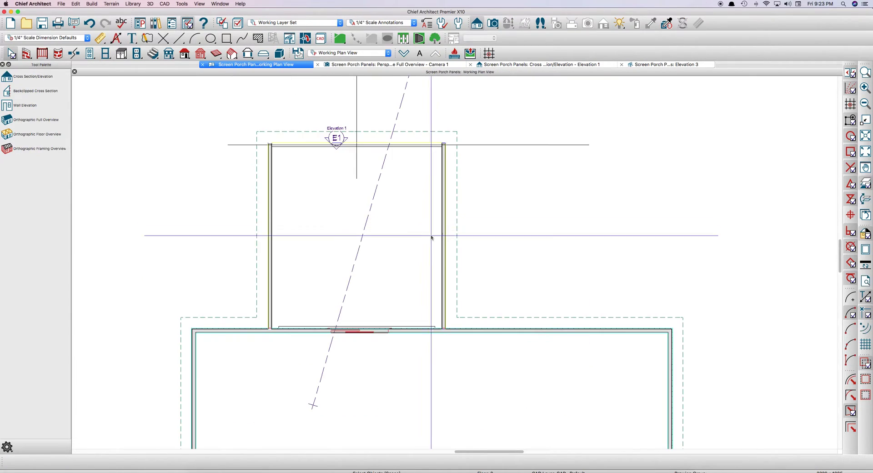
scroll(432, 326, "up", 5)
left_click(432, 327)
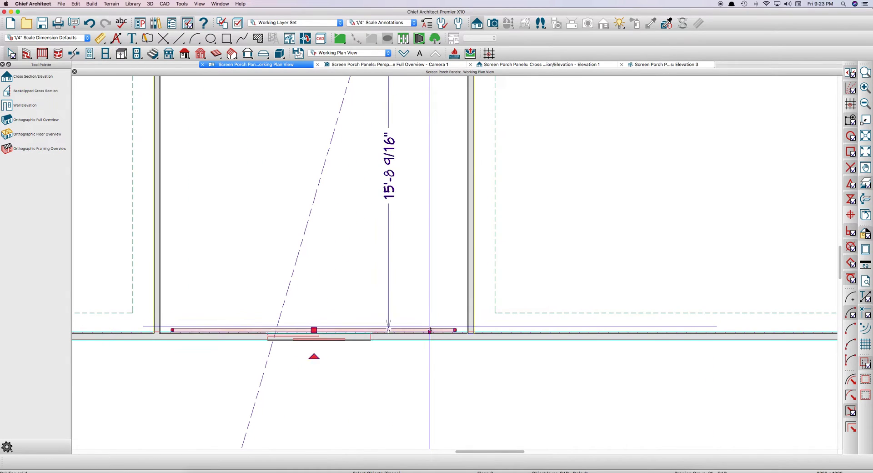
scroll(523, 148, "down", 6)
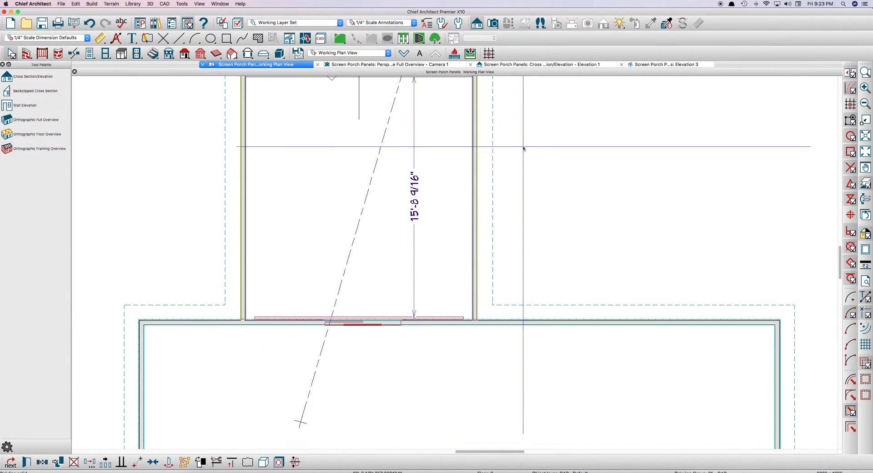
left_click(525, 135)
scroll(459, 119, "up", 3)
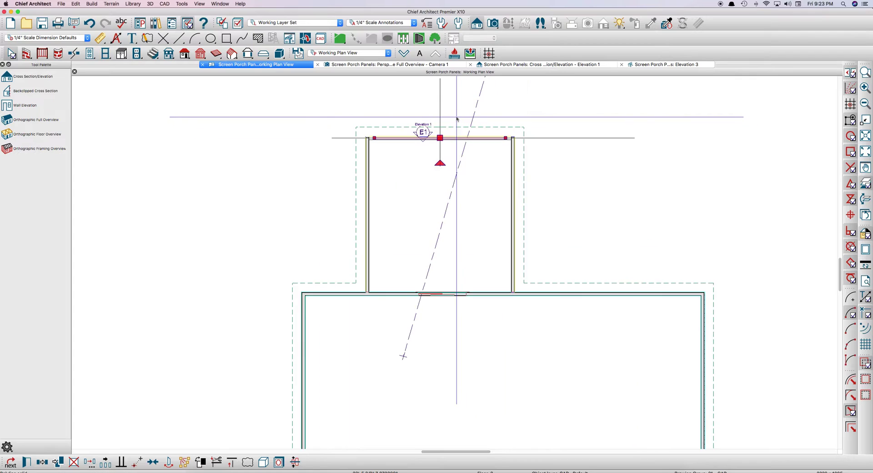
scroll(373, 127, "up", 2)
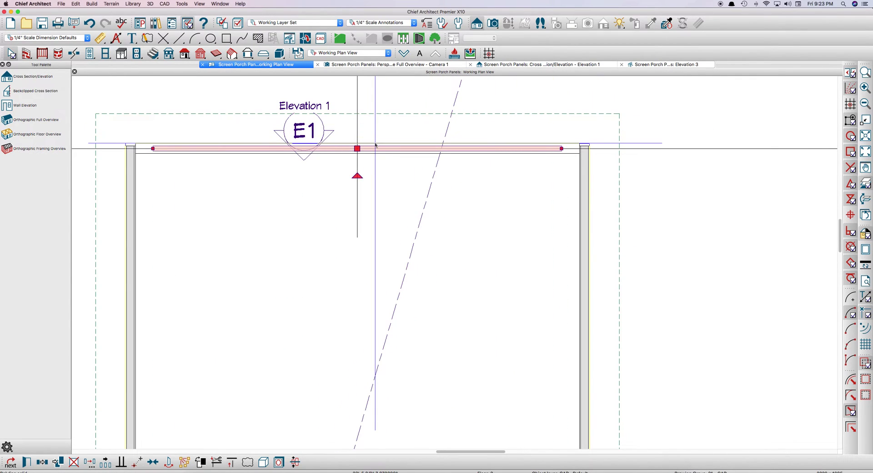
Reduce the triangular solid's thickness and move it onto the centerline of the porch's front wall
double_click(425, 149)
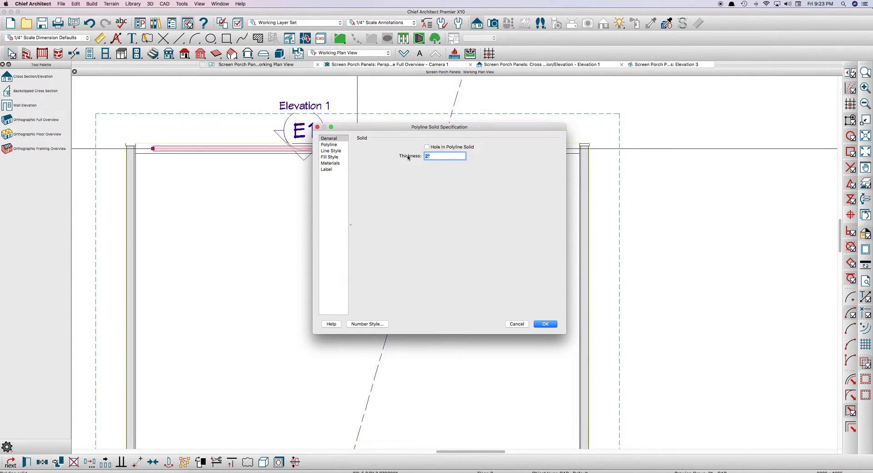
key("Return")
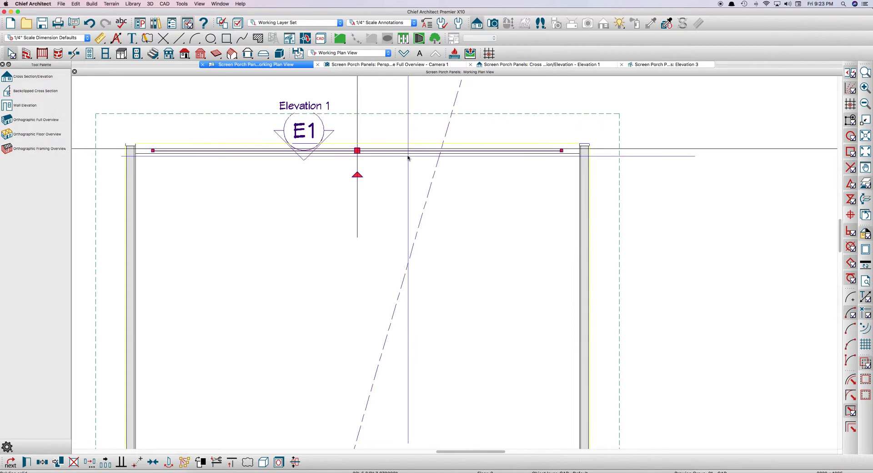
left_click(666, 177)
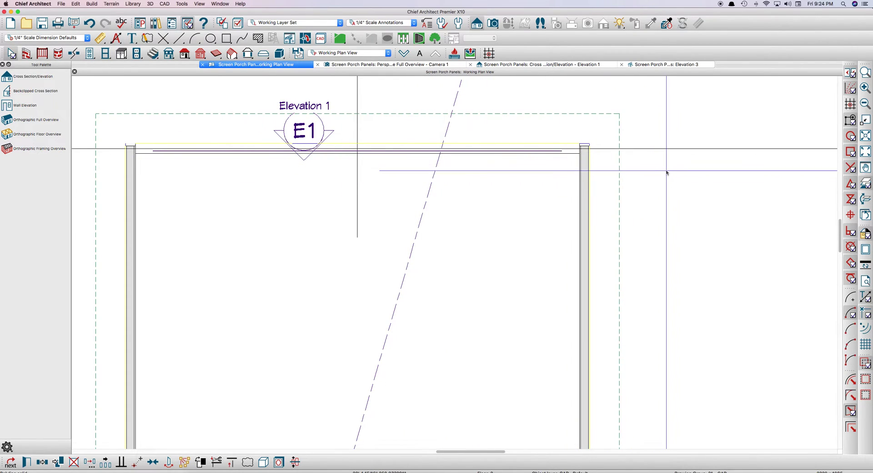
left_click(675, 149)
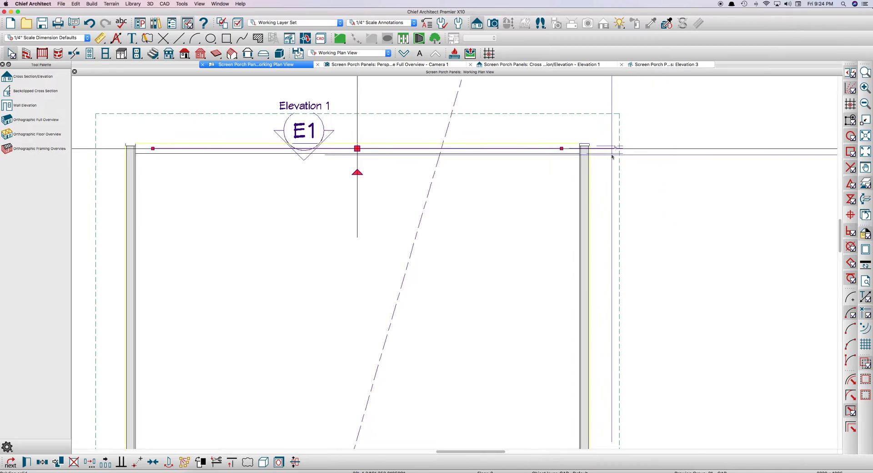
Copy the screen material from a porch wall panel to the gable solid in the perspective full overview
left_click(398, 64)
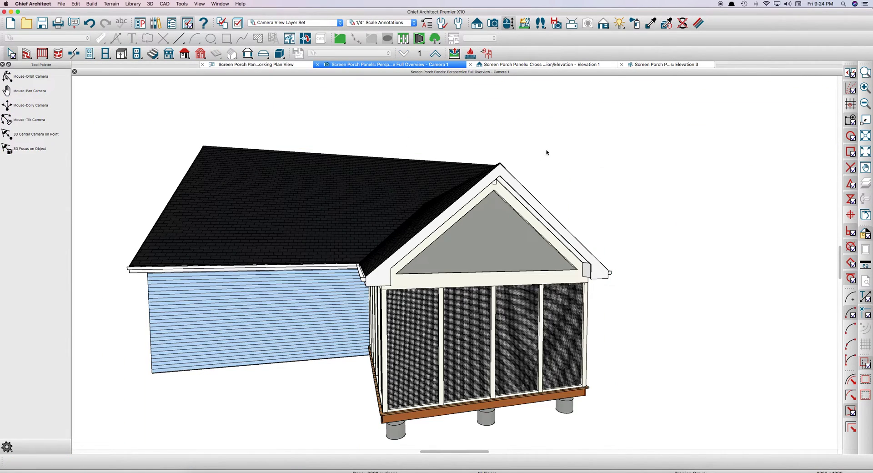
left_click(651, 23)
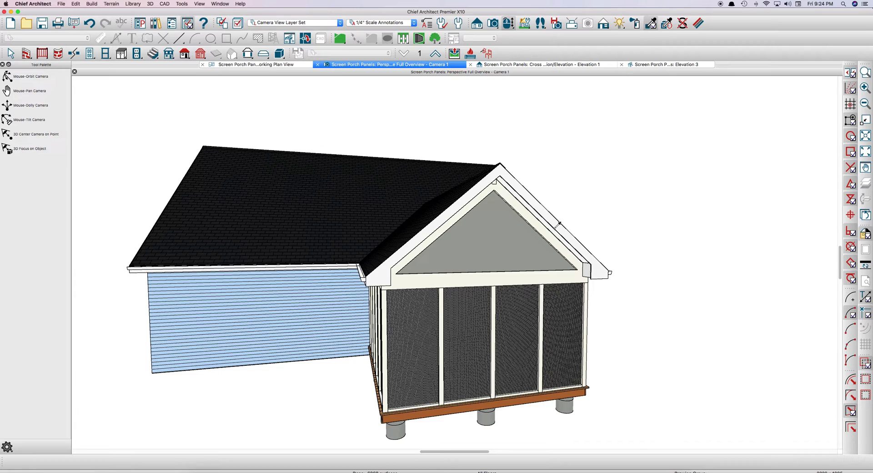
left_click(516, 320)
left_click(499, 244)
key("Escape")
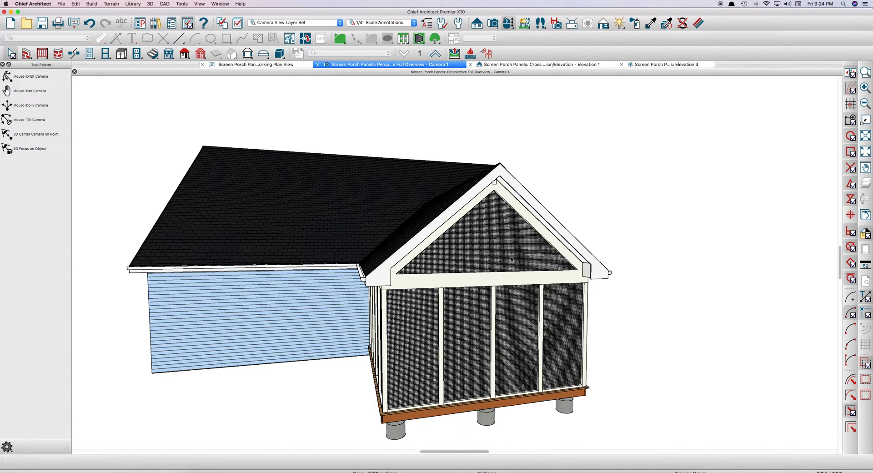
Draw a rectangular polyline about 3 7/8" wide and 5'-2 7/8" tall down the middle of the gable opening in Elevation 3
left_click(651, 64)
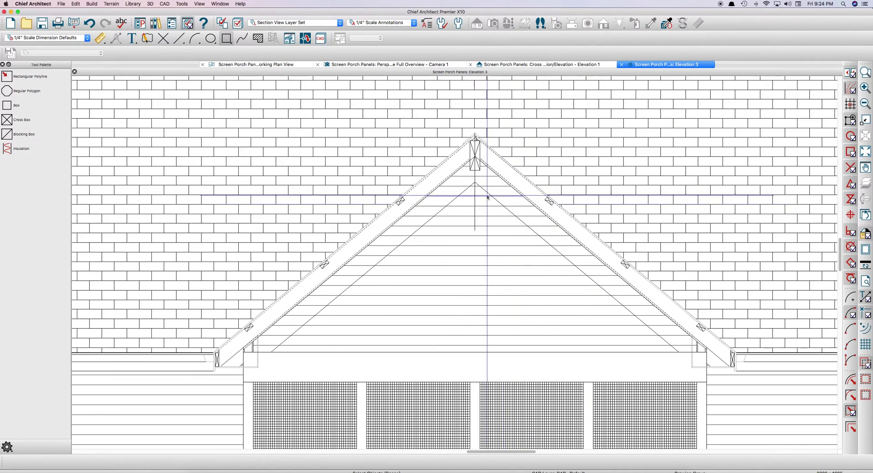
scroll(488, 196, "down", 3)
scroll(482, 196, "up", 4)
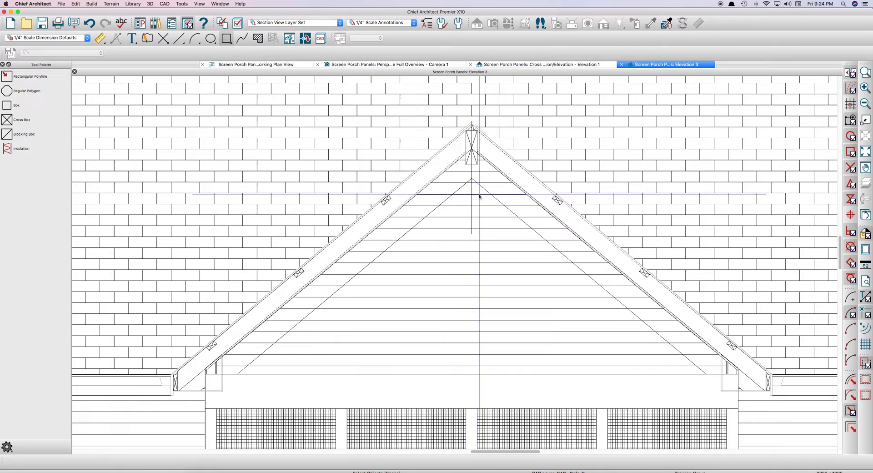
key("1")
key("2")
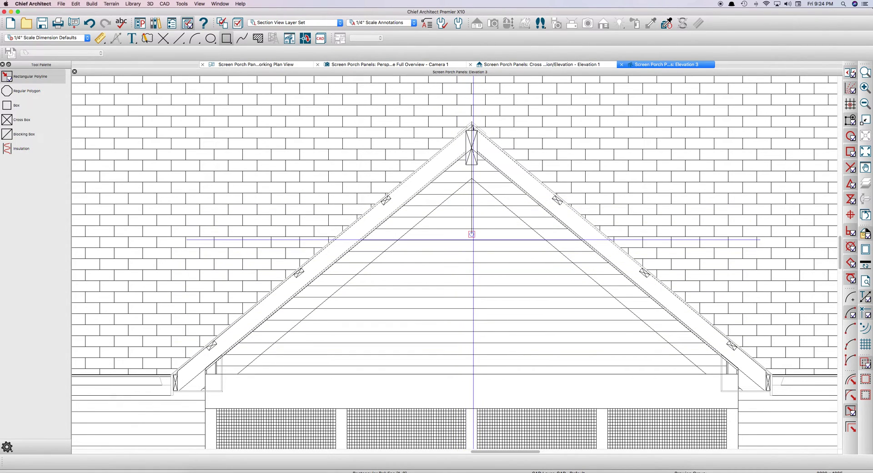
left_click_drag(472, 194, 482, 374)
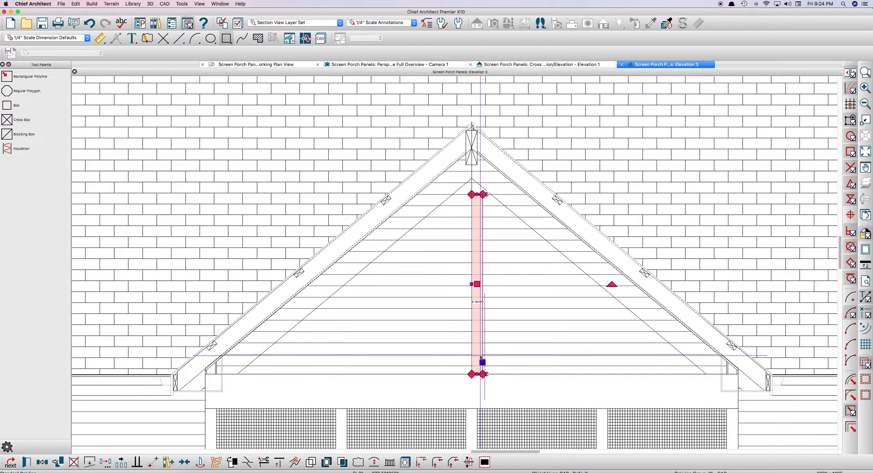
Set the center post rectangle's width to 4"
scroll(482, 357, "up", 2)
left_click(480, 298)
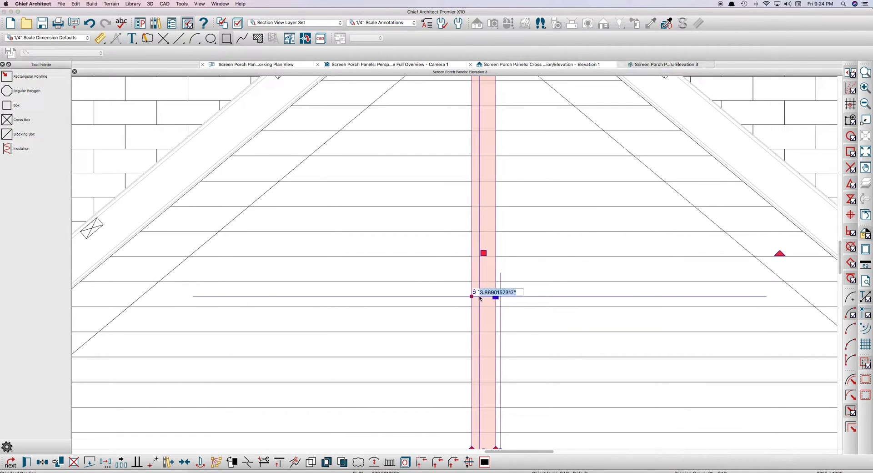
type("4")
key("Return")
scroll(479, 273, "down", 3)
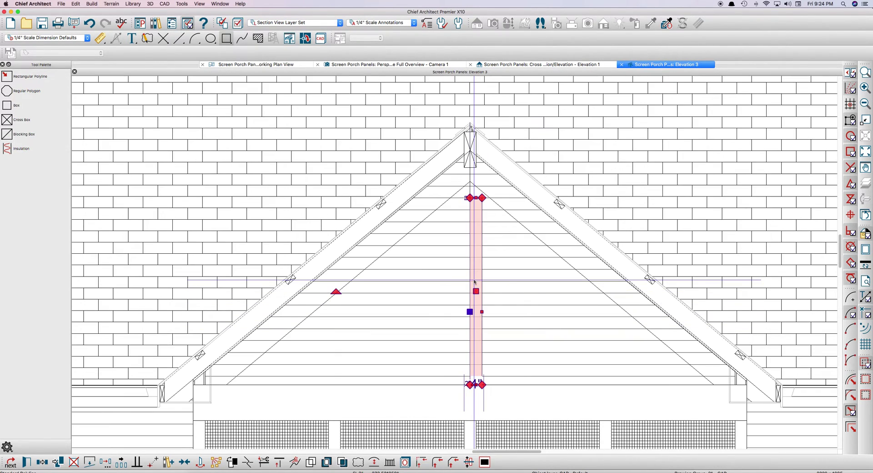
Center the post rectangle on the gable's centerline and raise its top edge to the opening's apex, making it 5'-8 7/16" high
key("p")
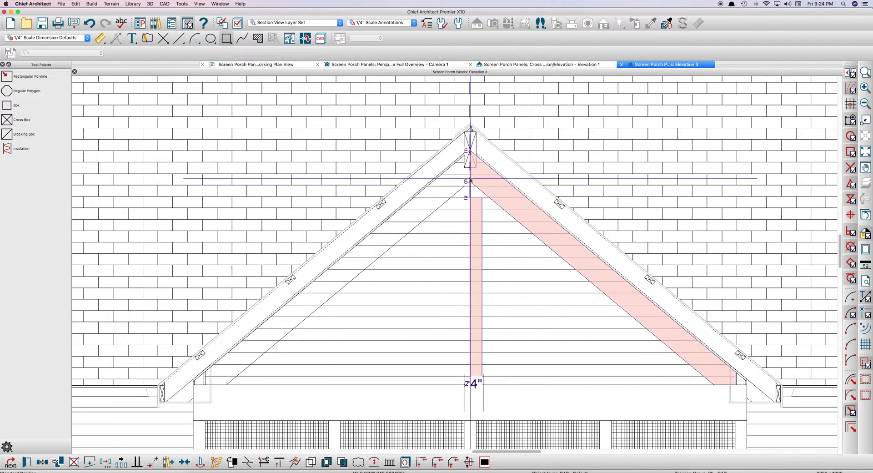
left_click(470, 179)
scroll(470, 194, "up", 2)
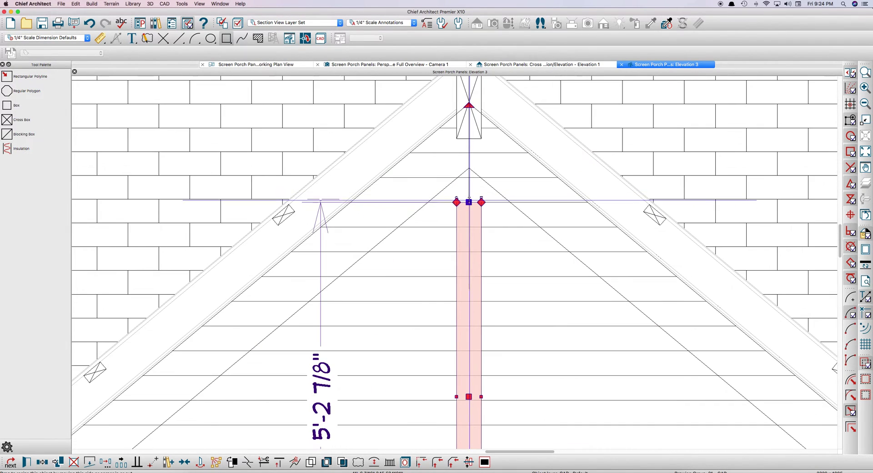
left_click_drag(469, 202, 469, 168)
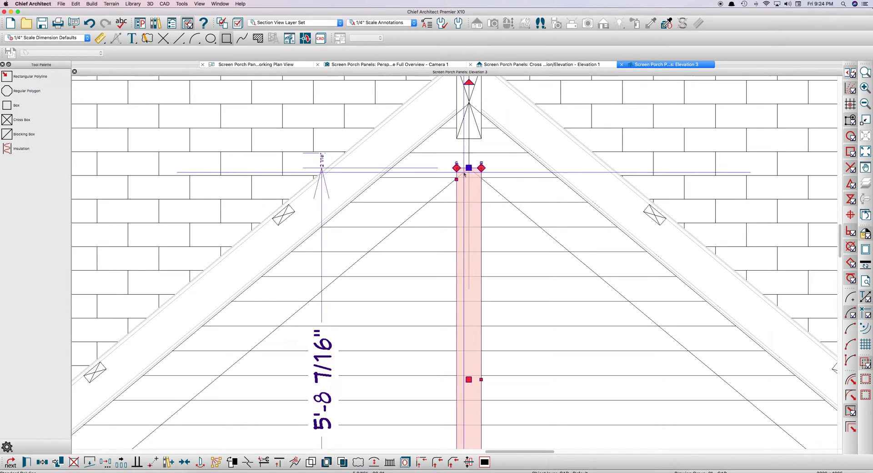
Break the post's top edge at its midpoint and lower both upper corners onto the sloped edges of the opening, forming a pointed top
key("3")
left_click(469, 167)
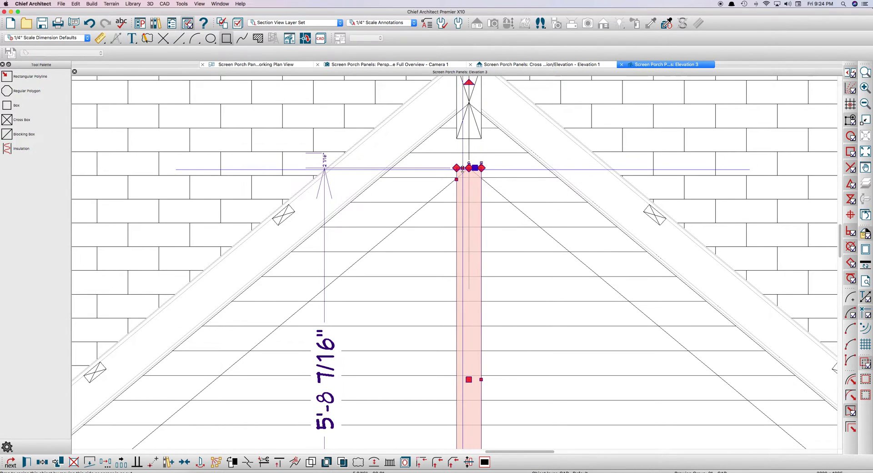
scroll(462, 170, "up", 2)
left_click_drag(450, 165, 450, 187)
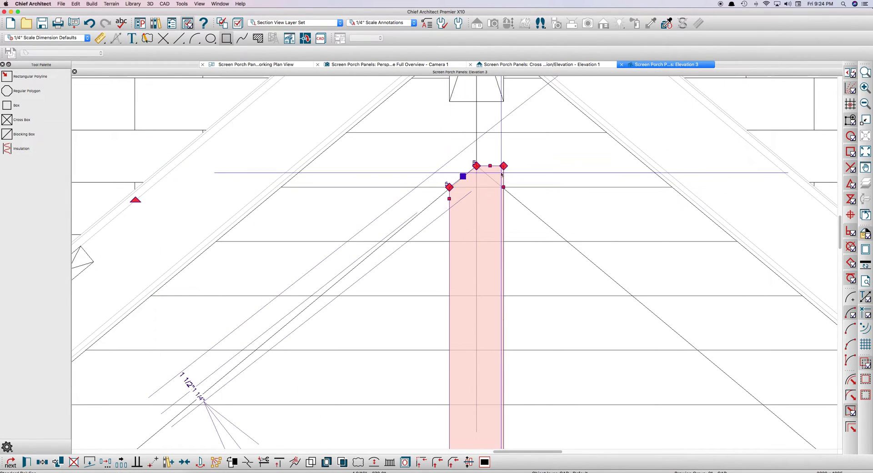
left_click_drag(504, 166, 508, 191)
scroll(505, 190, "down", 3)
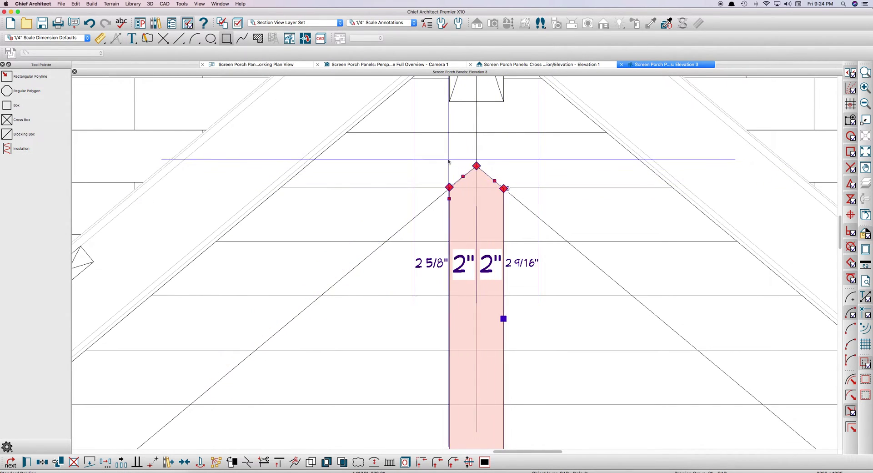
Draw a rectangular polyline about 5 15/16" wide for a side post above the right-hand screen post, extending past the opening's sloped edge
scroll(437, 155, "down", 3)
scroll(519, 259, "up", 5)
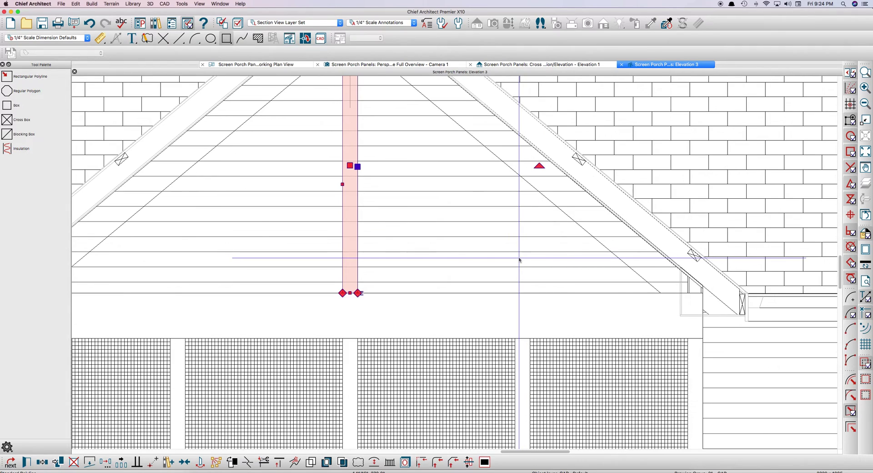
key("Escape")
mouse_move(515, 338)
left_mouse_down()
mouse_move(532, 133)
mouse_move(526, 336)
mouse_move(538, 219)
mouse_move(520, 150)
mouse_move(530, 153)
left_mouse_up()
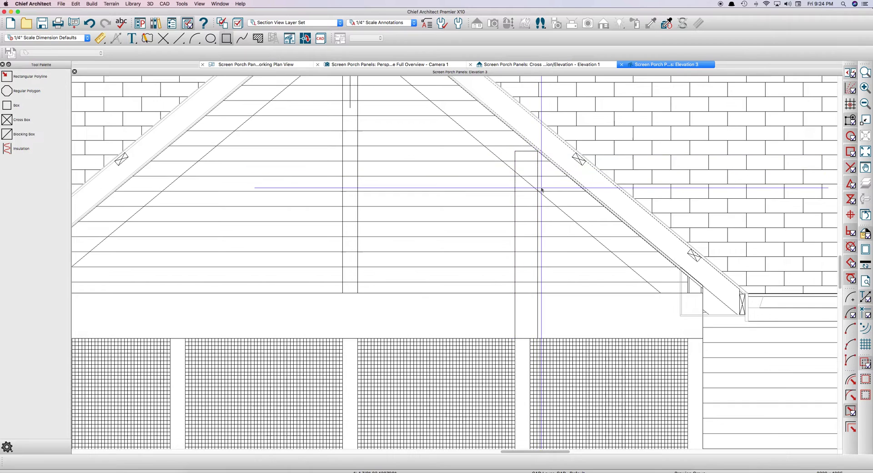
Set the side post rectangle's width to 4"
scroll(528, 200, "up", 5)
left_click(529, 228)
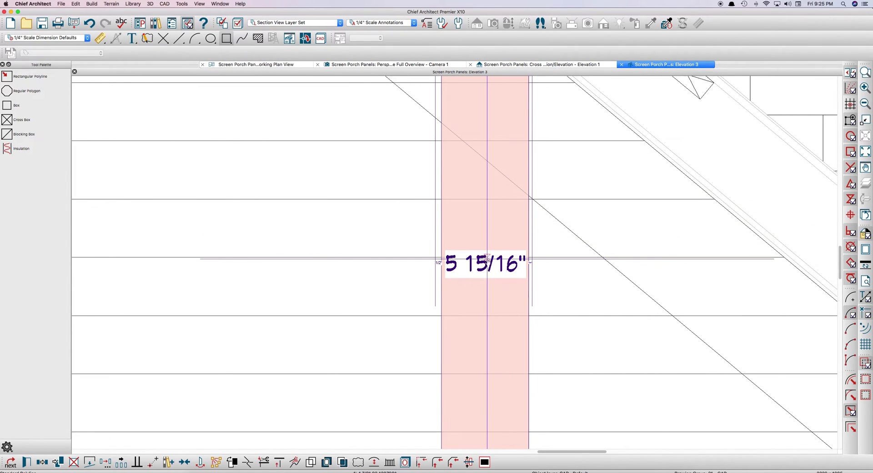
left_click(527, 261)
key("Return")
key("Escape")
Angle the top edge of the side post to follow the sloped edge of the gable opening
scroll(469, 268, "down", 2)
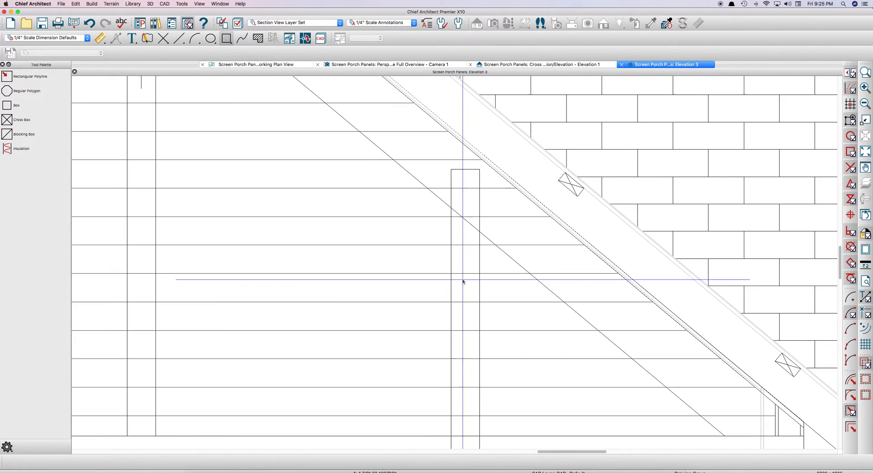
left_click(466, 175)
left_click_drag(467, 175, 481, 243)
scroll(505, 310, "down", 3)
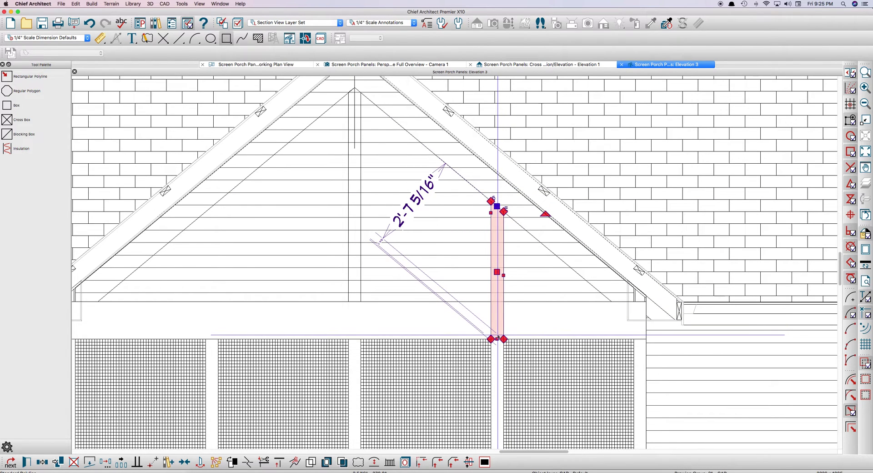
Raise the side post's bottom edge to the opening's base and reflect a copy about the gable's centerline
left_click_drag(498, 339, 497, 301)
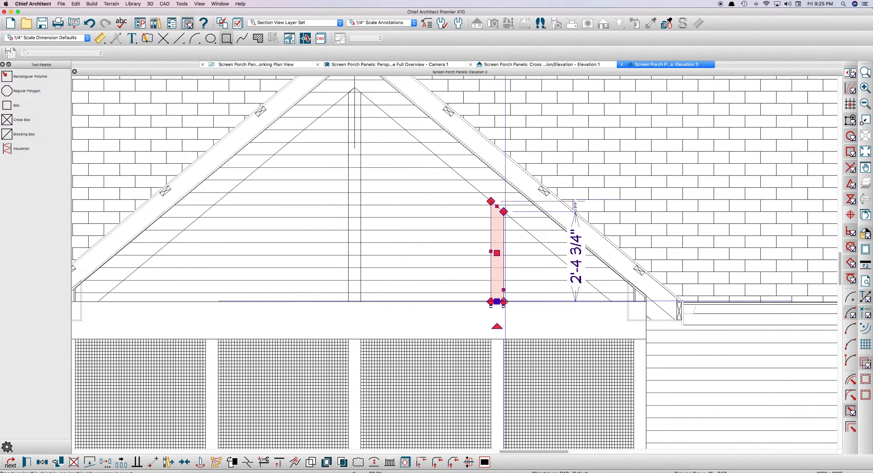
key("super+c")
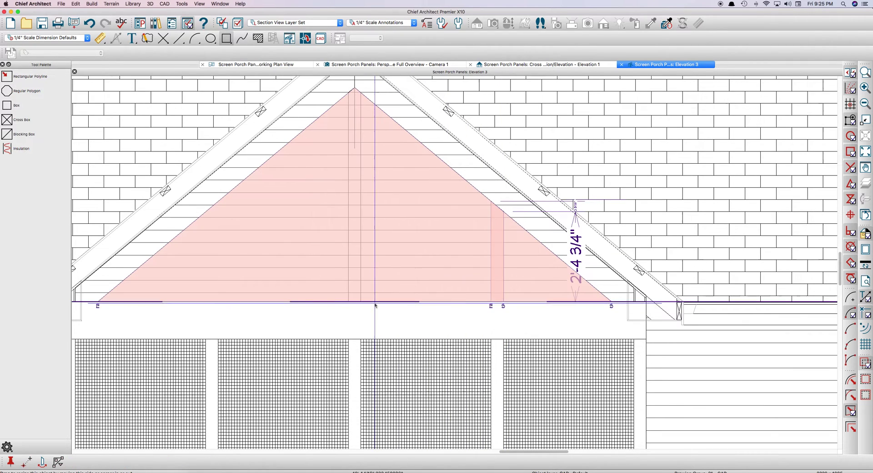
left_click(355, 303)
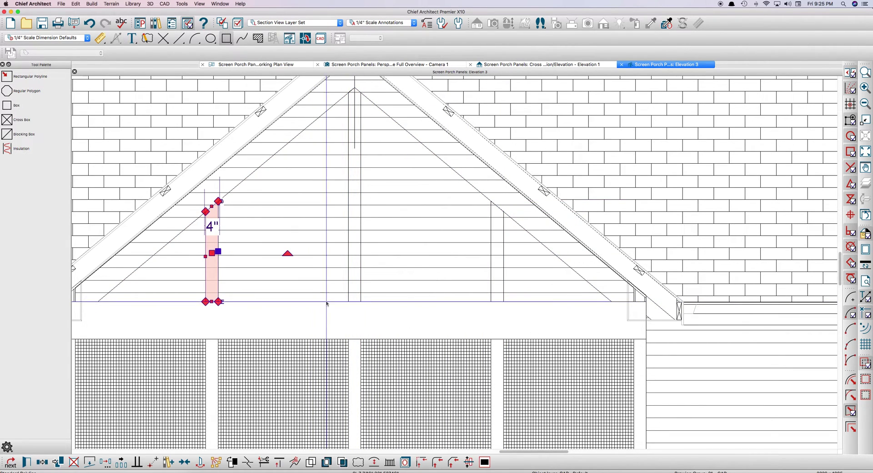
Select the center and both side post outlines, carry them over to Elevation 1 in place, and convert them to polyline solids 4" thick
scroll(429, 306, "down", 1)
left_click(491, 272)
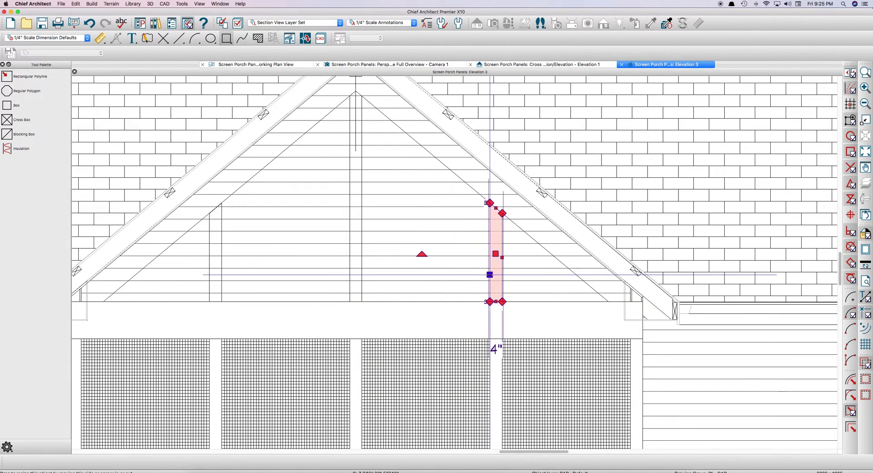
left_click(349, 264)
left_click(349, 265)
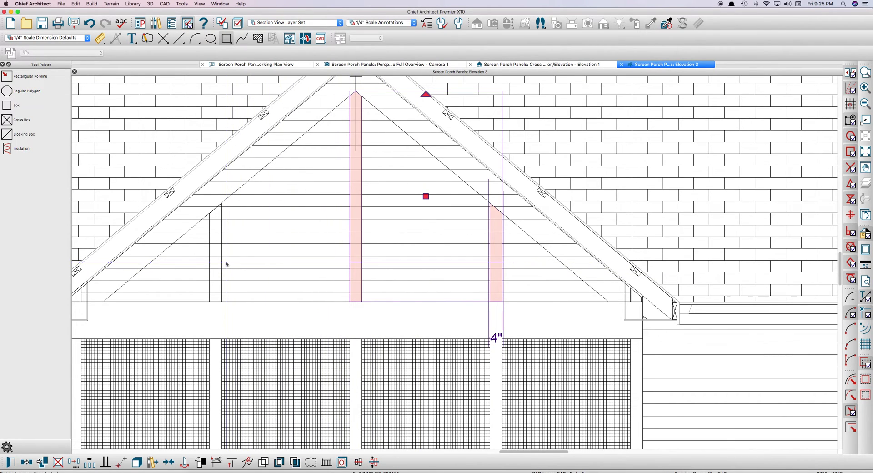
left_click(222, 262, "shift")
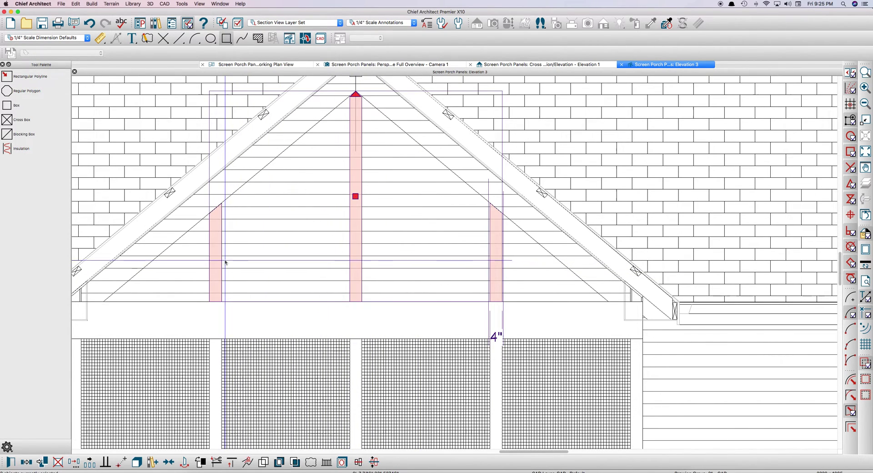
left_click(542, 65)
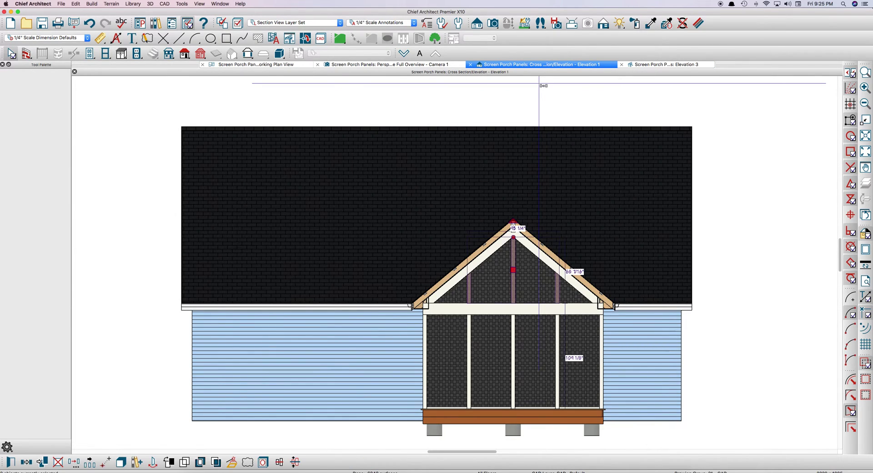
left_click(232, 465)
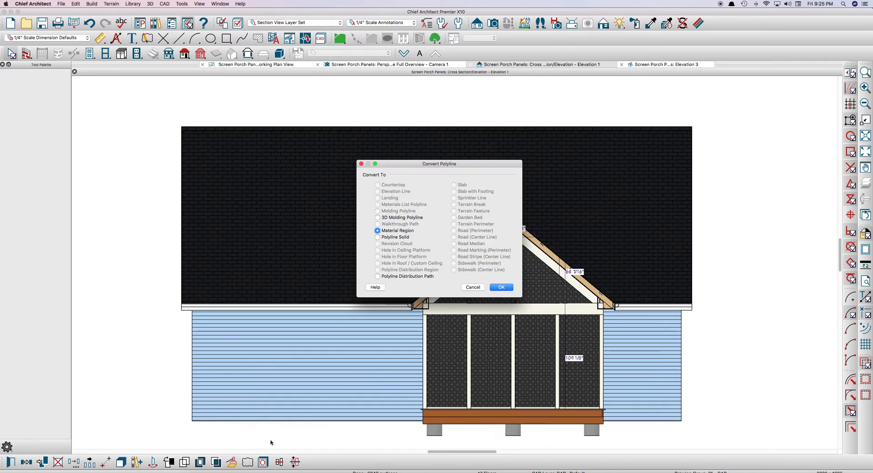
left_click(501, 287)
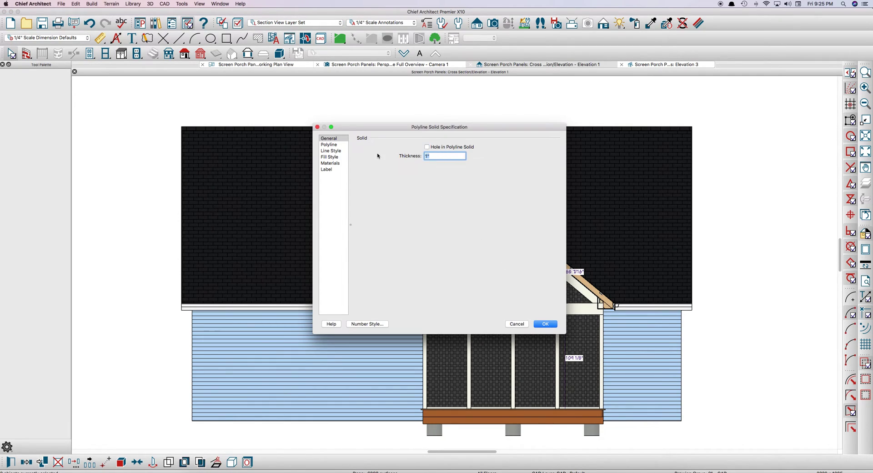
key("Return")
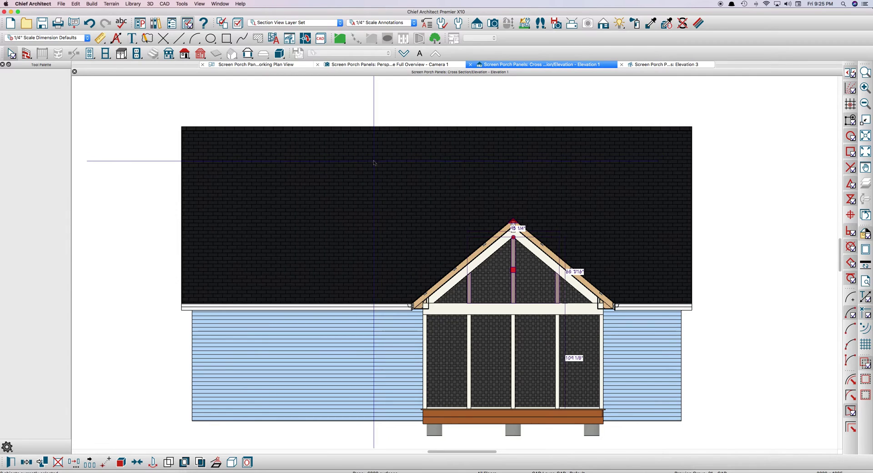
Assign the plan material Color - Bone to the three post solids and check them in the perspective overview
double_click(374, 162)
left_click(330, 164)
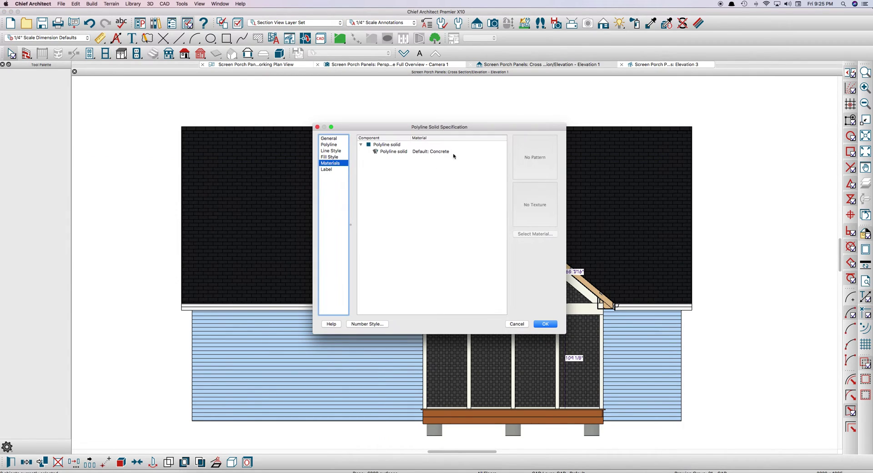
left_click(451, 157)
double_click(450, 157)
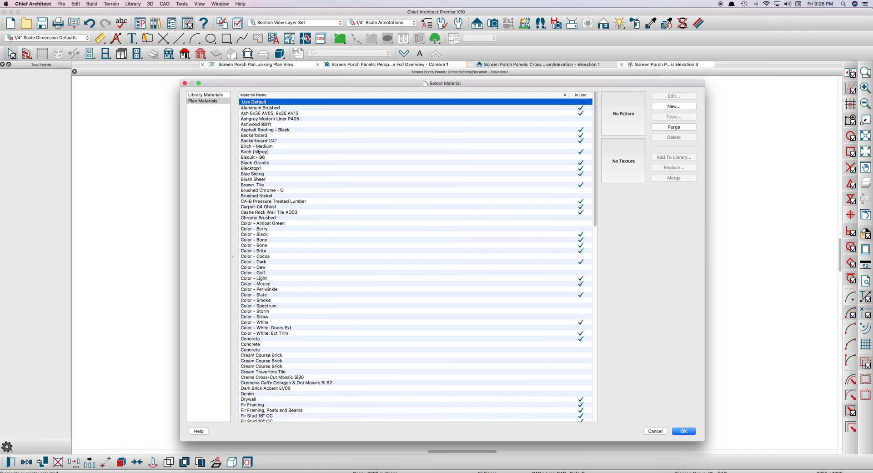
left_click(261, 241)
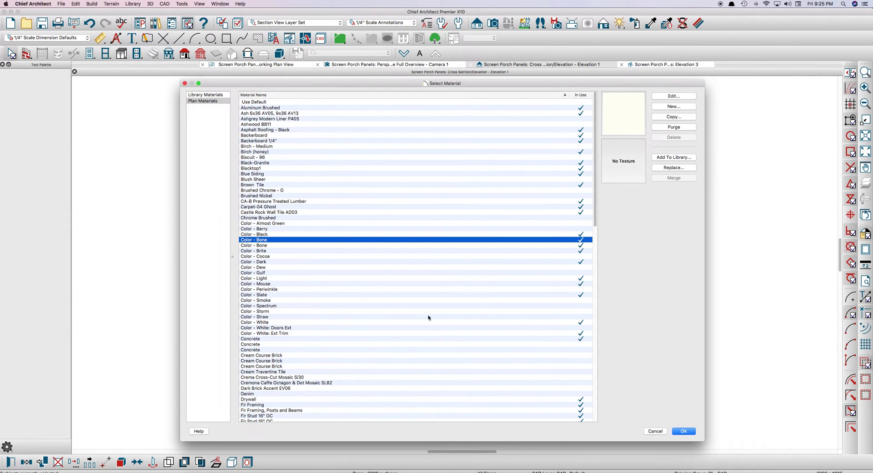
left_click(694, 430)
left_click(547, 324)
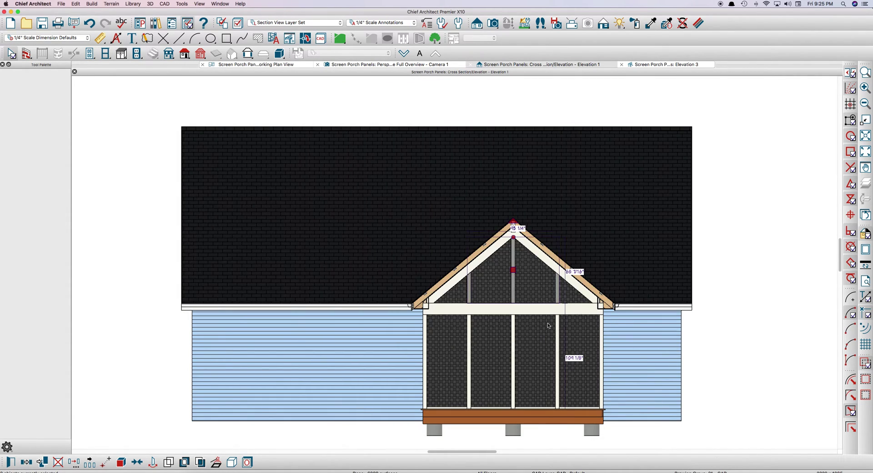
left_click(434, 64)
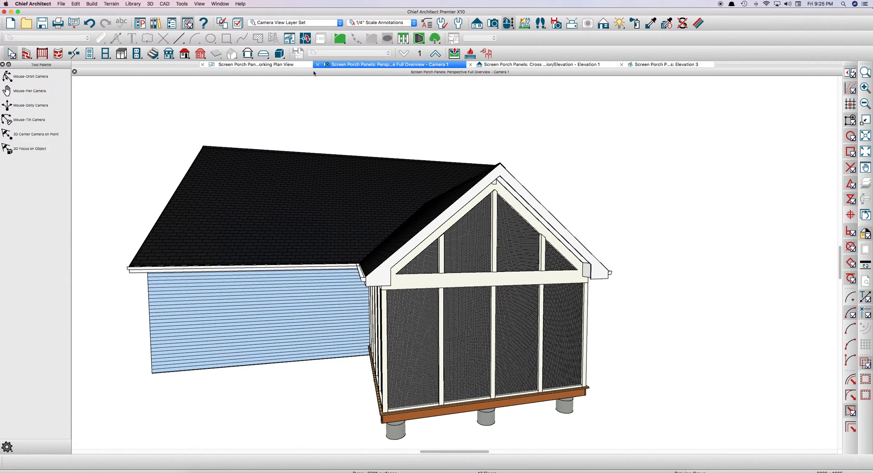
In the working plan view, move the three post solids together so their faces are flush with the gable framing solid
left_click(273, 65)
scroll(380, 142, "up", 2)
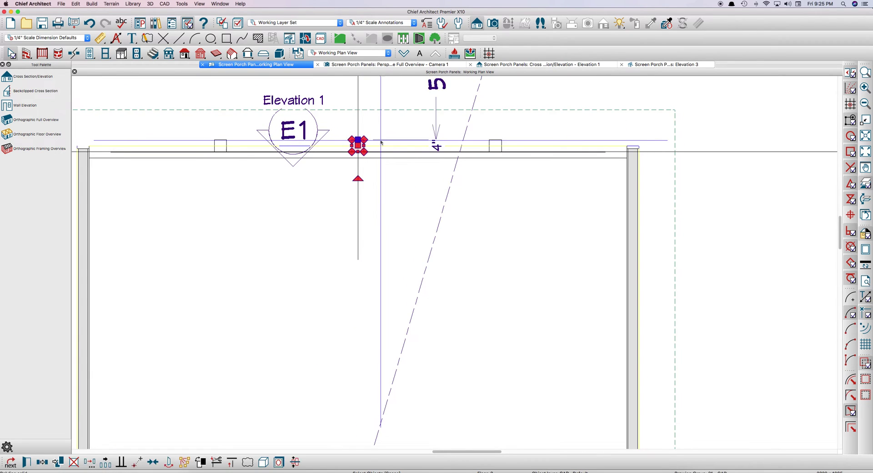
left_click(496, 141, "shift")
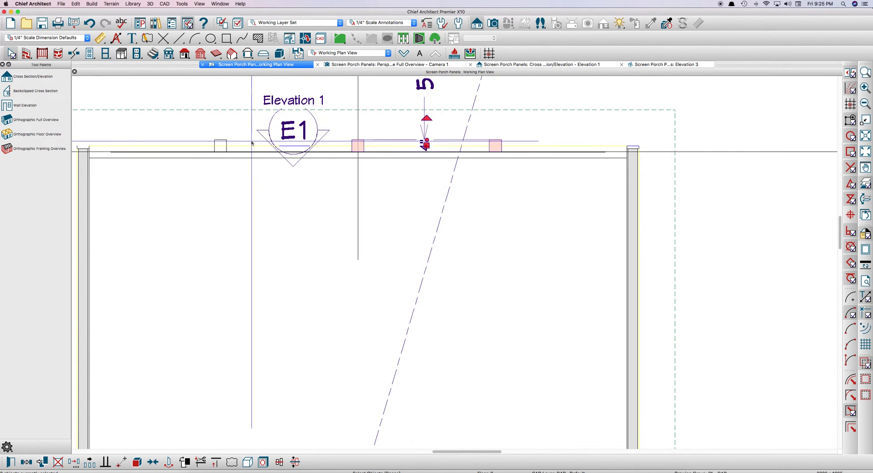
left_click(223, 141, "shift")
left_click(582, 161)
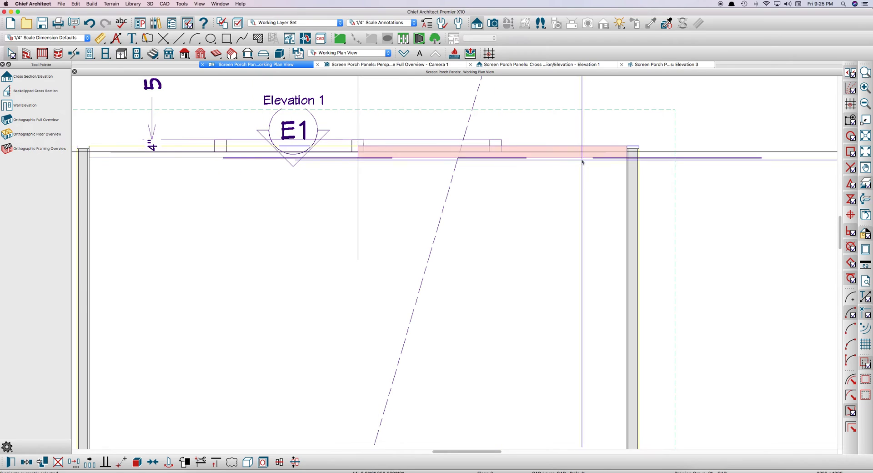
key("ctrl+z")
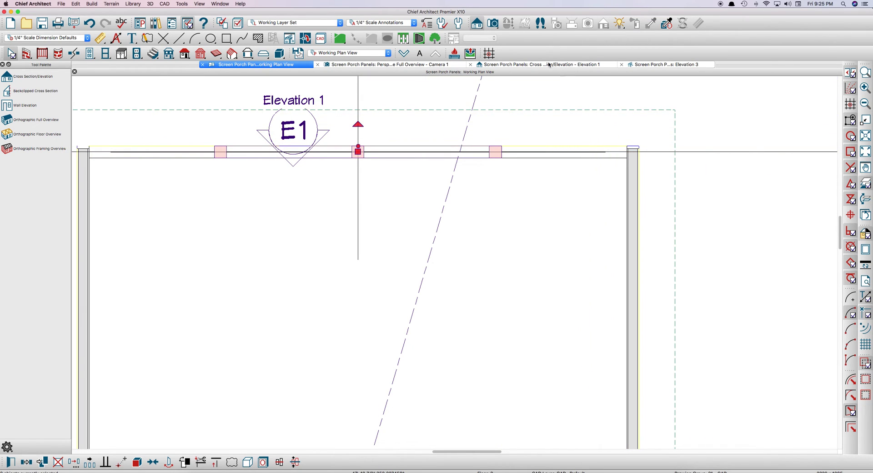
Examine the finished gable posts and screening from several angles in the perspective overview
left_click(423, 65)
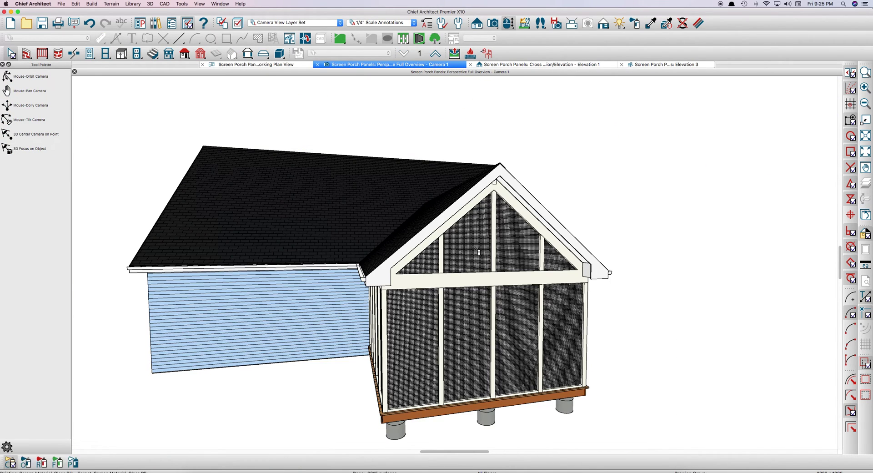
key("o")
left_click_drag(474, 249, 492, 239)
mouse_move(493, 238)
middle_mouse_down()
mouse_move(509, 252)
mouse_move(432, 241)
mouse_move(439, 249)
mouse_move(446, 240)
mouse_move(479, 241)
middle_mouse_up()
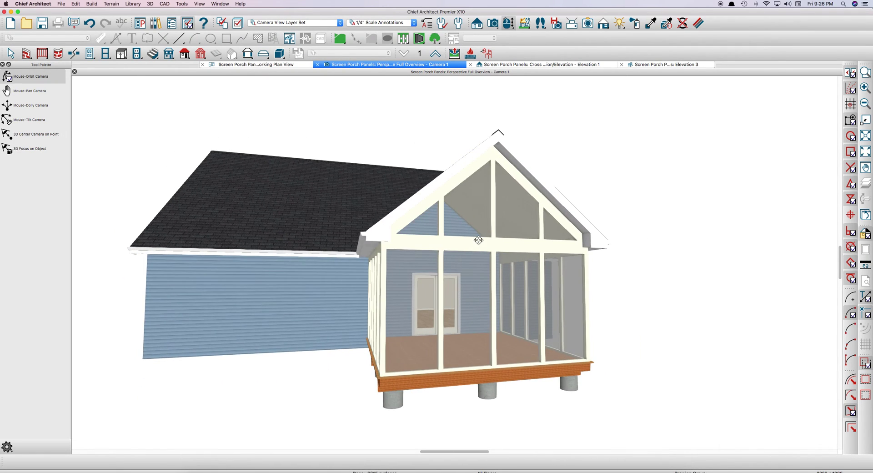
left_click_drag(479, 241, 501, 241)
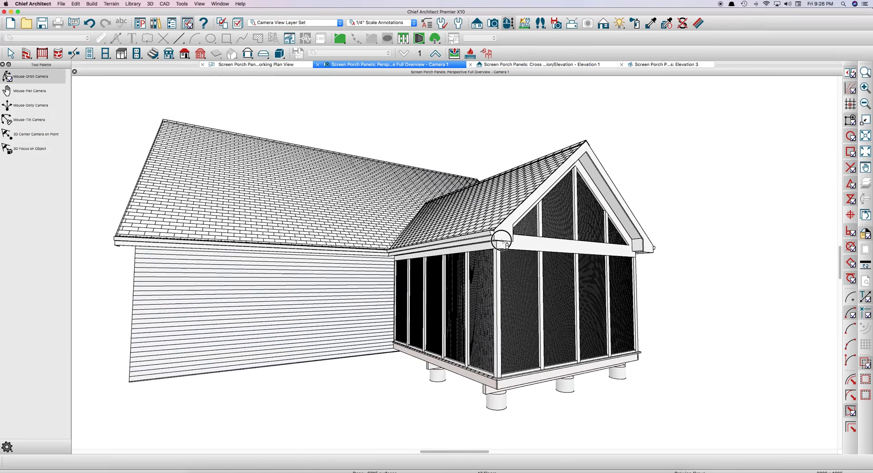
middle_click_drag(502, 241, 575, 235)
left_click_drag(575, 235, 569, 253)
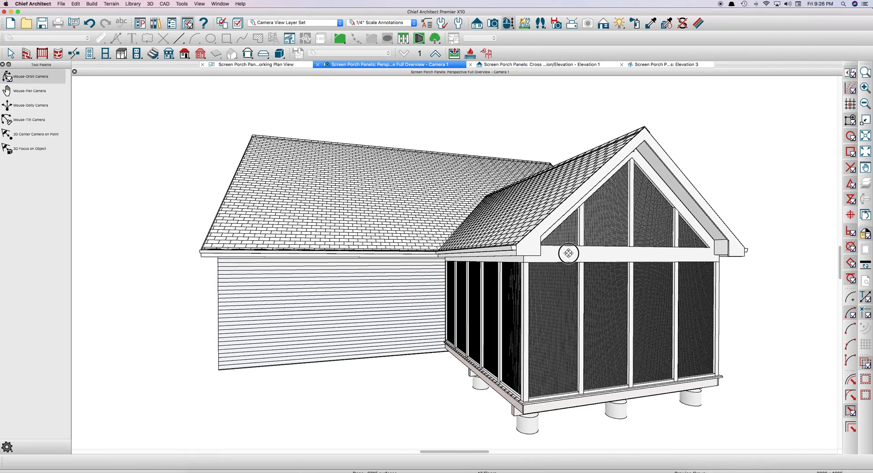
mouse_move(569, 253)
left_mouse_down()
mouse_move(540, 245)
mouse_move(559, 252)
left_mouse_up()
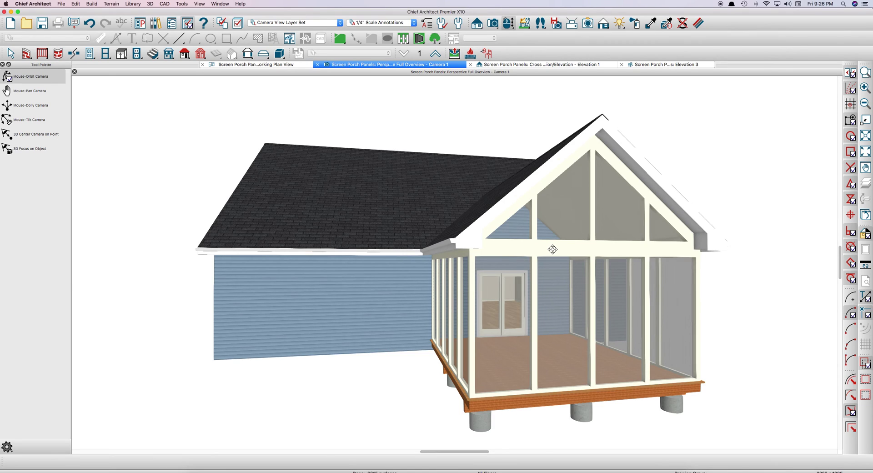